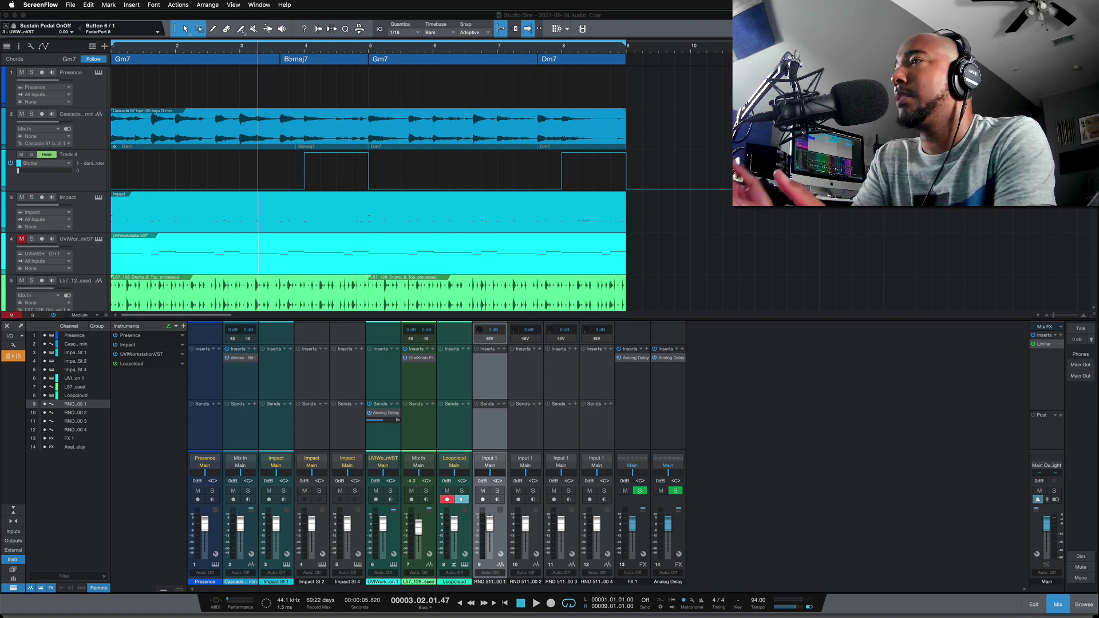
- Bring up the macOS app switcher to leave the Studio One song
key("super+Tab")
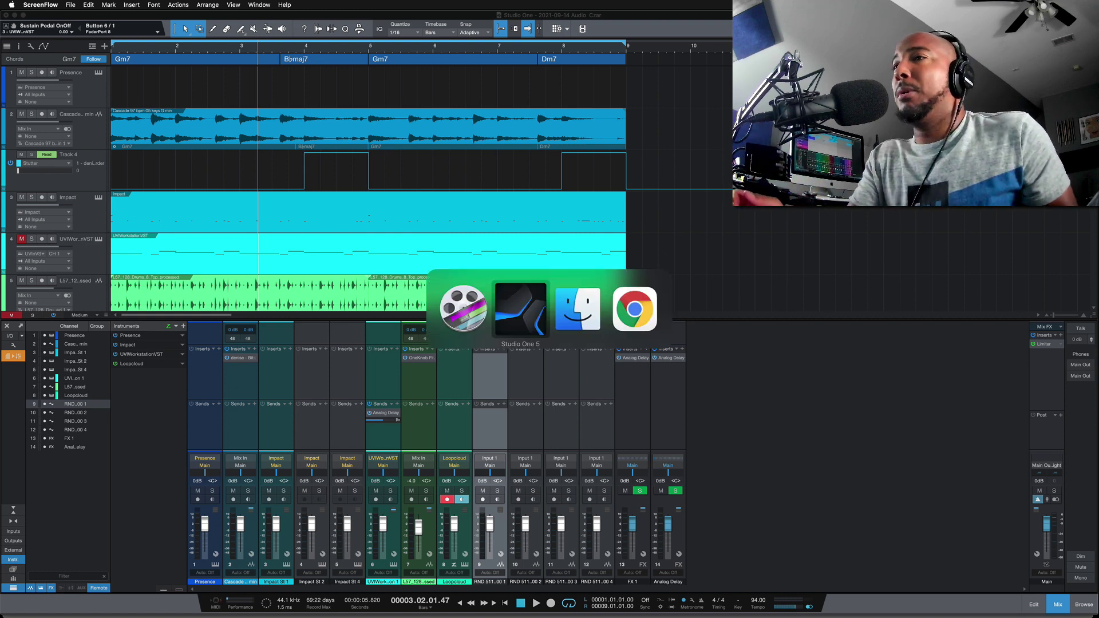
- Switch to the Studio One 5 release notes PDF at the version 5.4 features list
key("super+Tab")
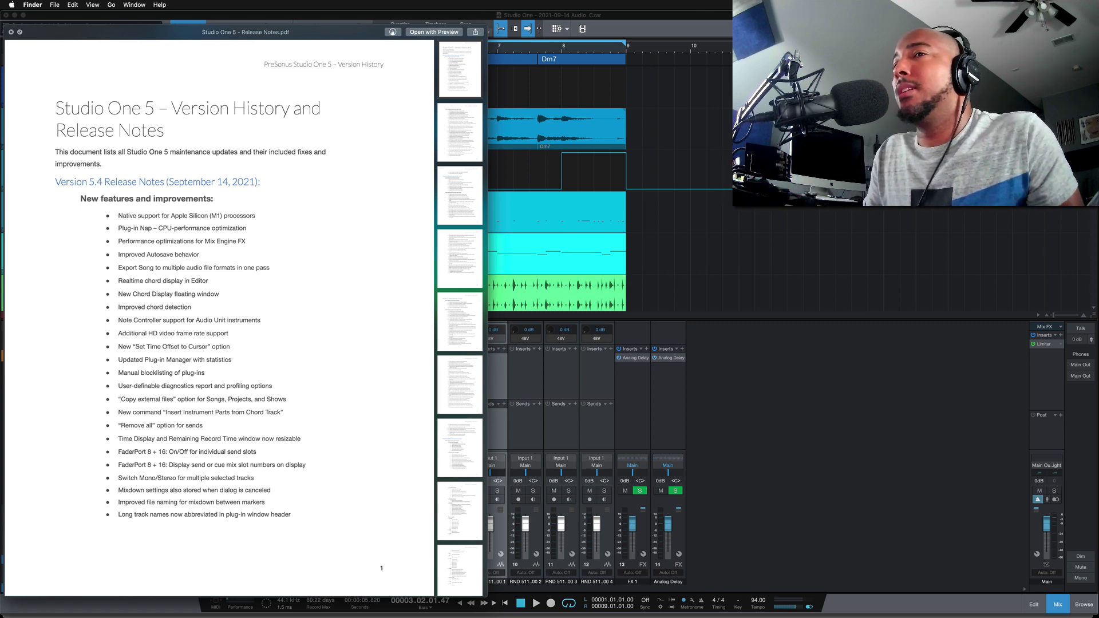
- Close the release notes and open the Plug-In Manager on its Statistics tab
left_click(681, 241)
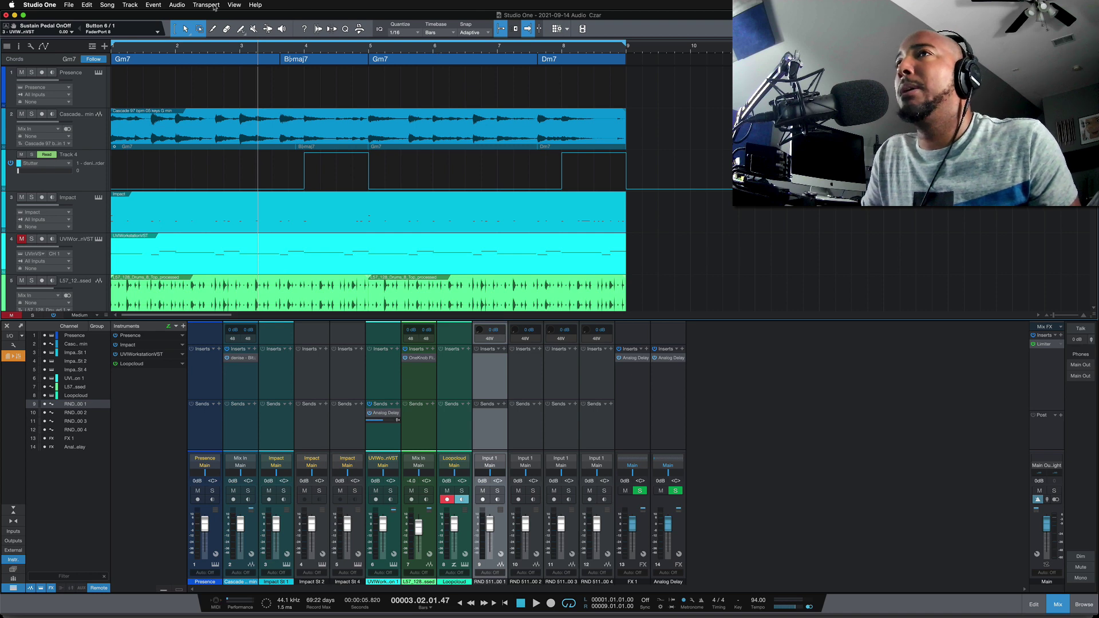
left_click(234, 4)
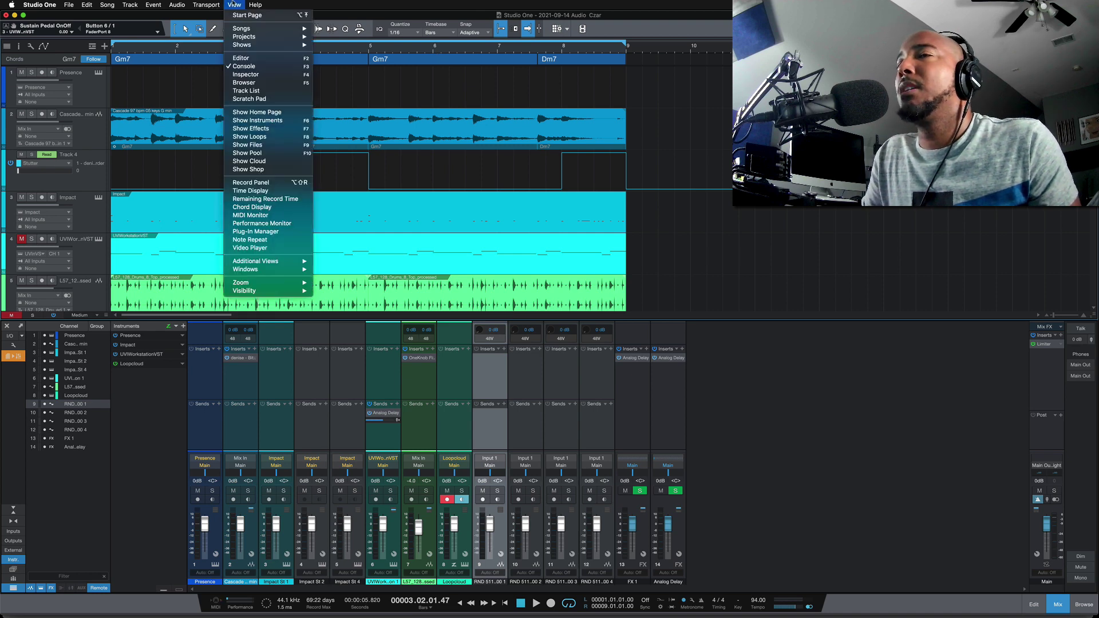
left_click(259, 232)
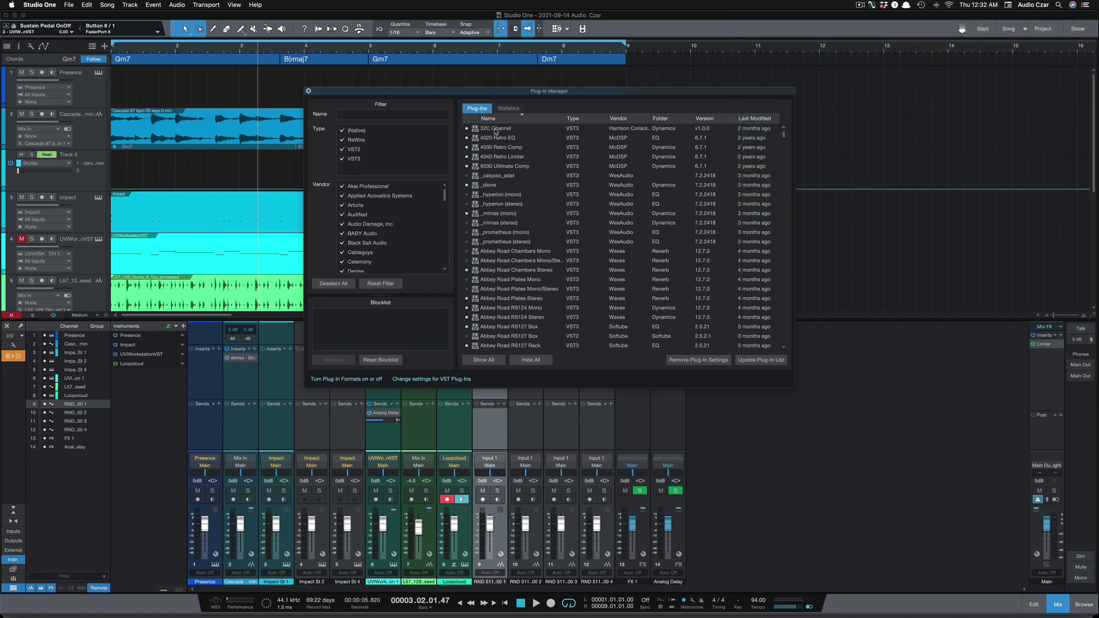
left_click(511, 109)
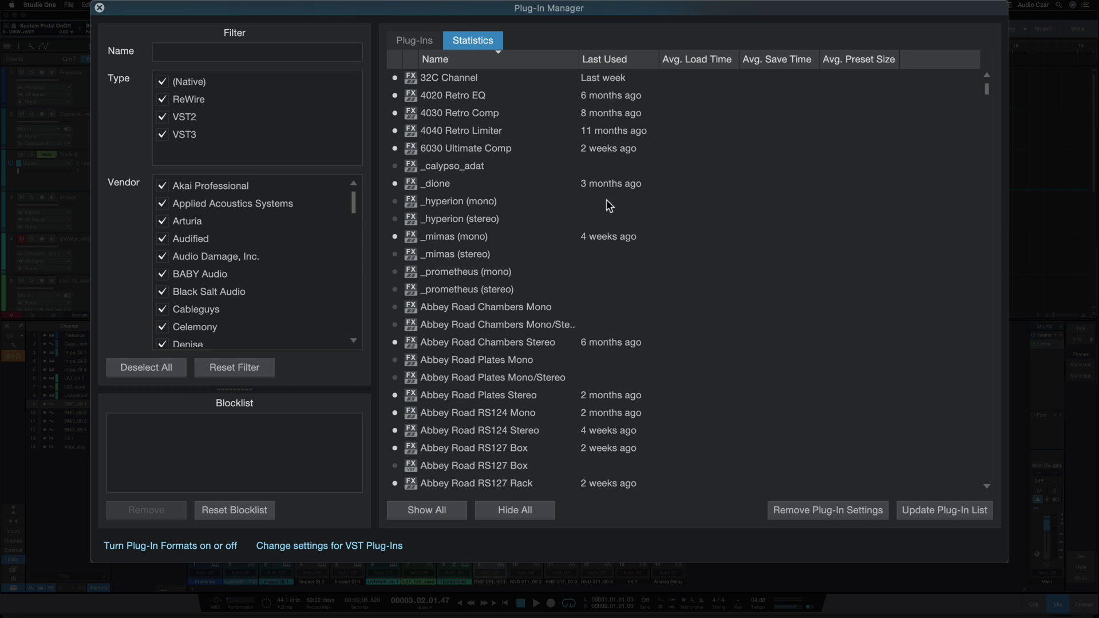
scroll(604, 174, "down", 3)
scroll(606, 176, "up", 3)
- Show the Plug-Ins list and compare the 4020 Retro EQ, 4030 Retro Comp, 4040 Retro Limiter and 6030 Ultimate Comp entries
left_click(410, 41)
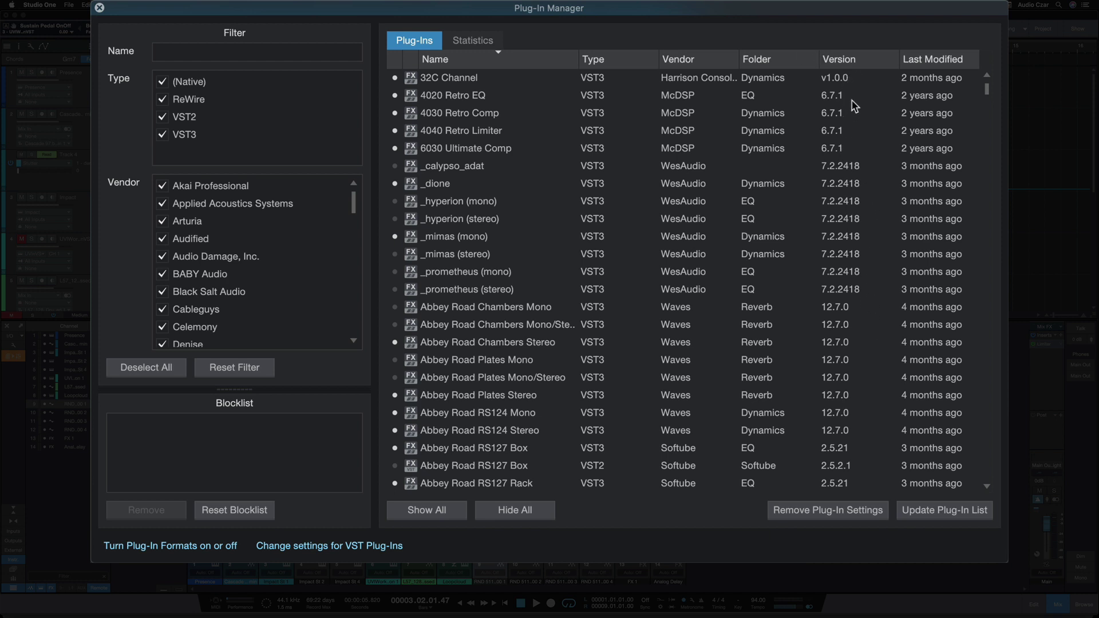
left_click(928, 112)
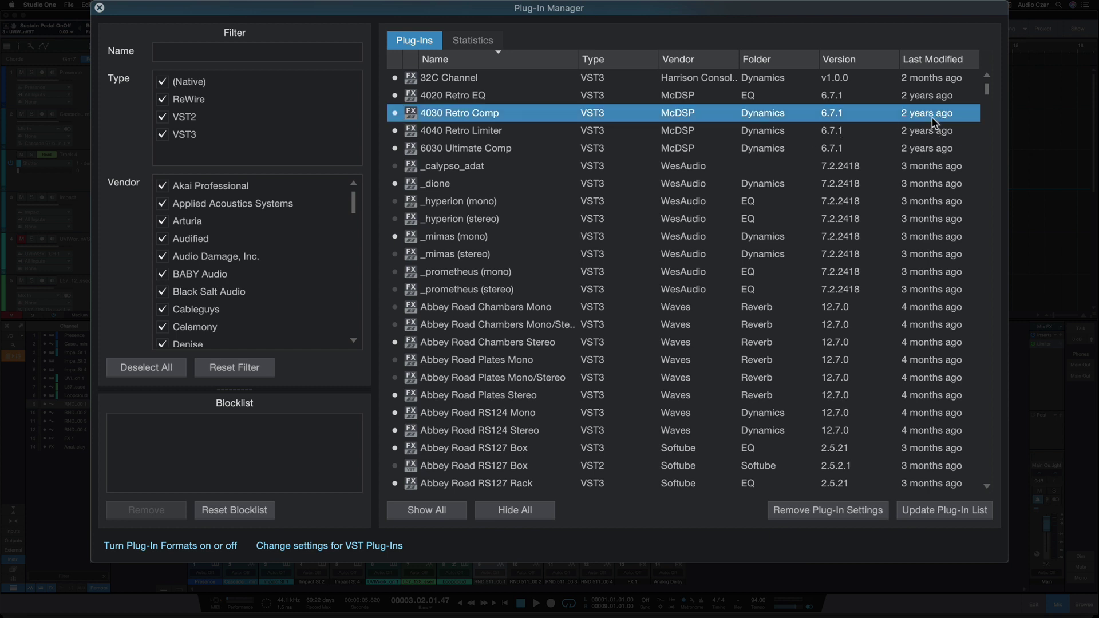
left_click(930, 97)
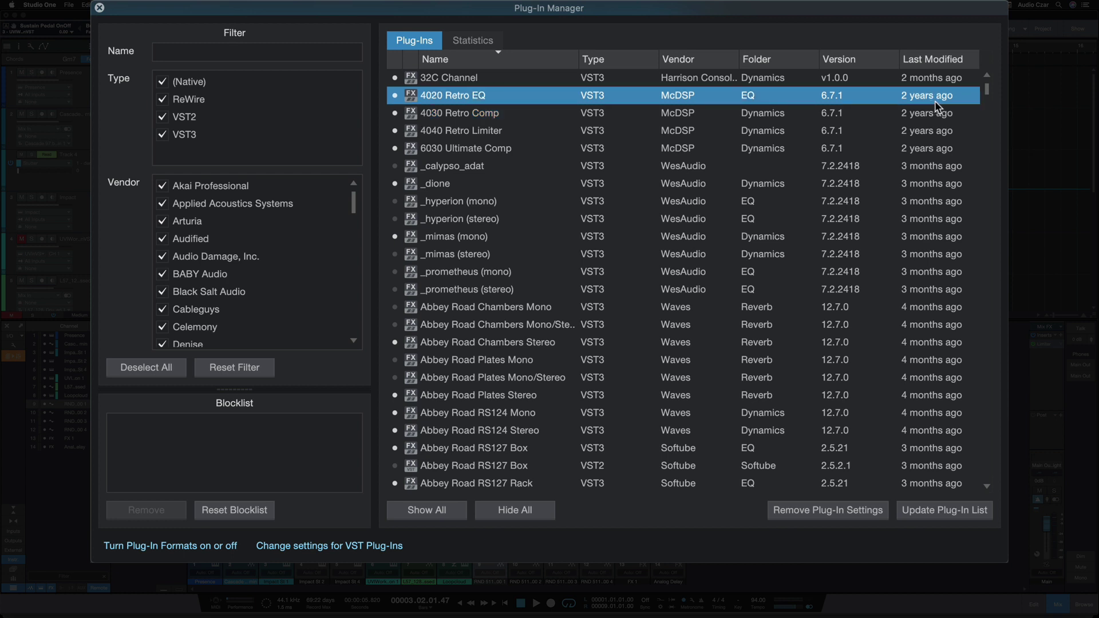
left_click(938, 115)
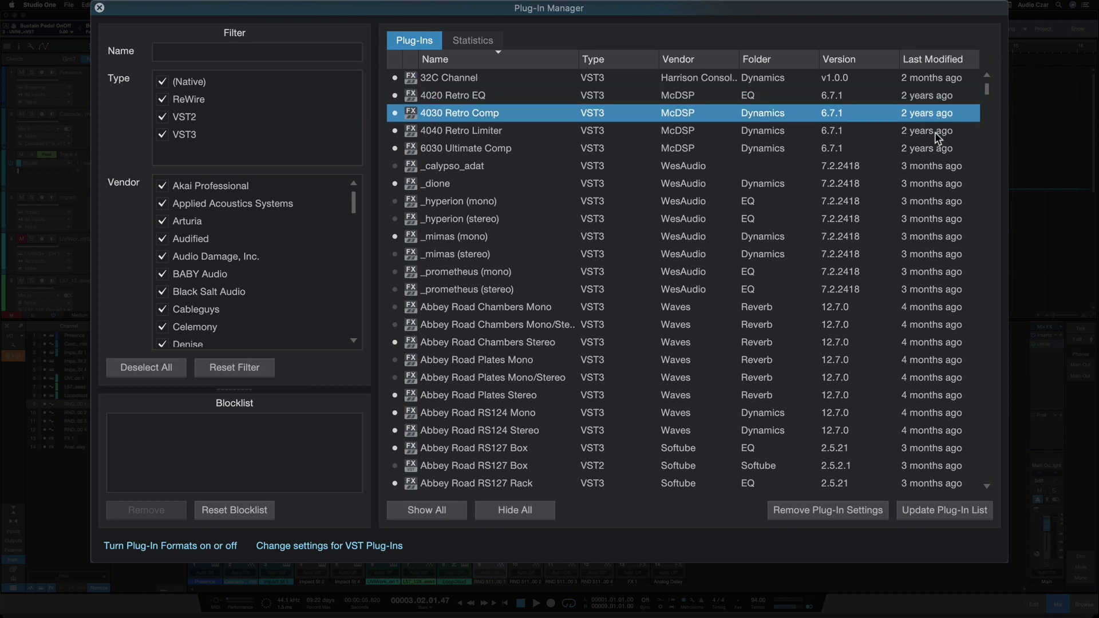
left_click(935, 133)
left_click(935, 148)
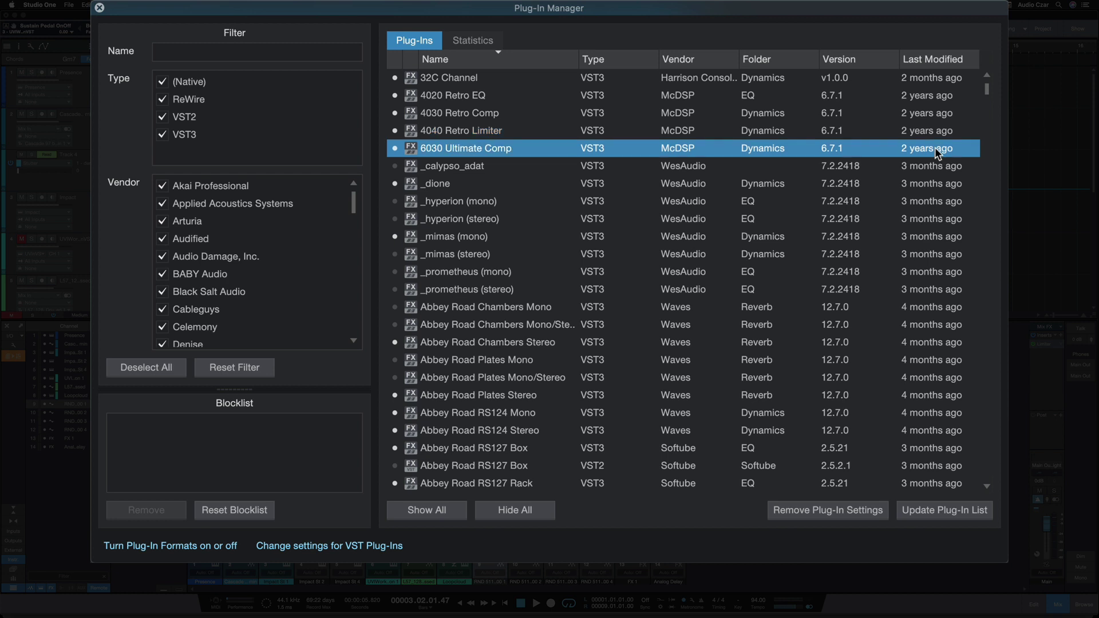
left_click(933, 102)
left_click(932, 114)
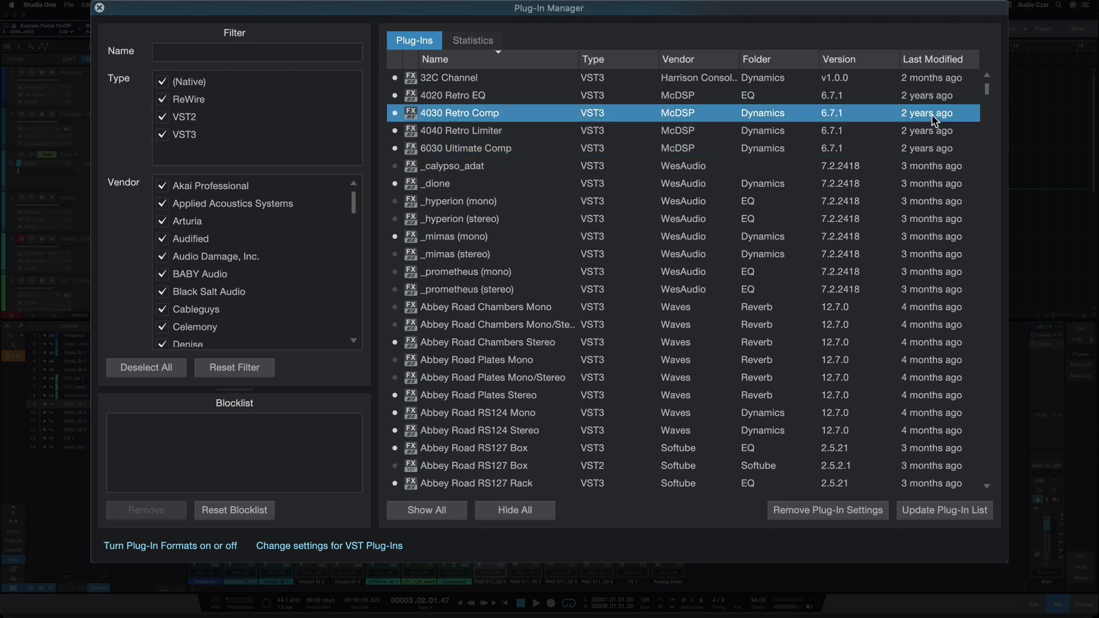
left_click(928, 131)
left_click(926, 144)
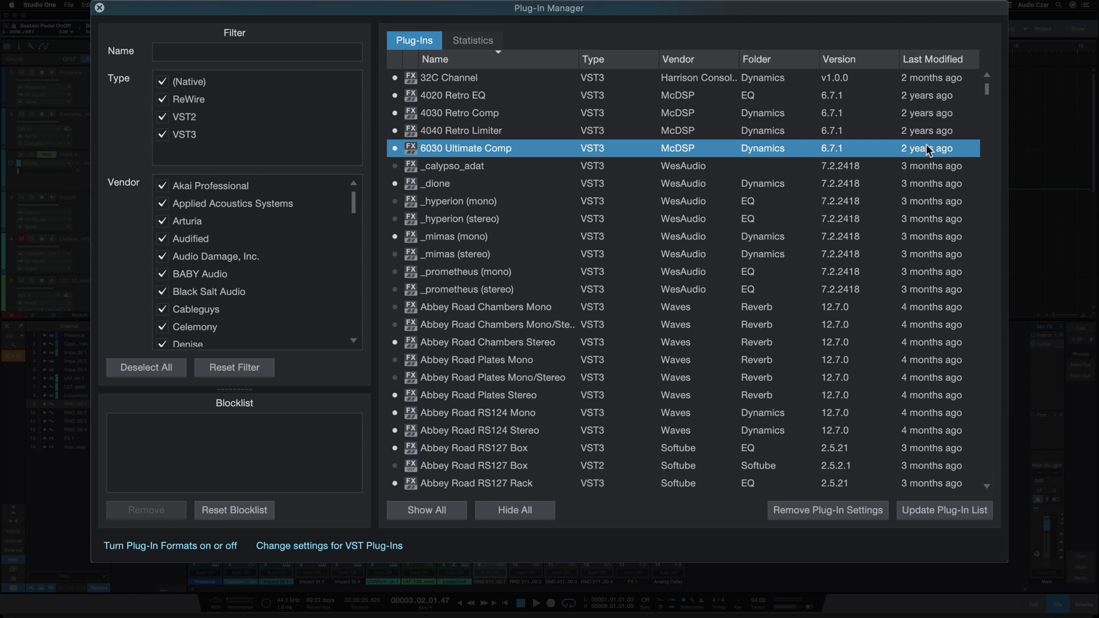
left_click(926, 98)
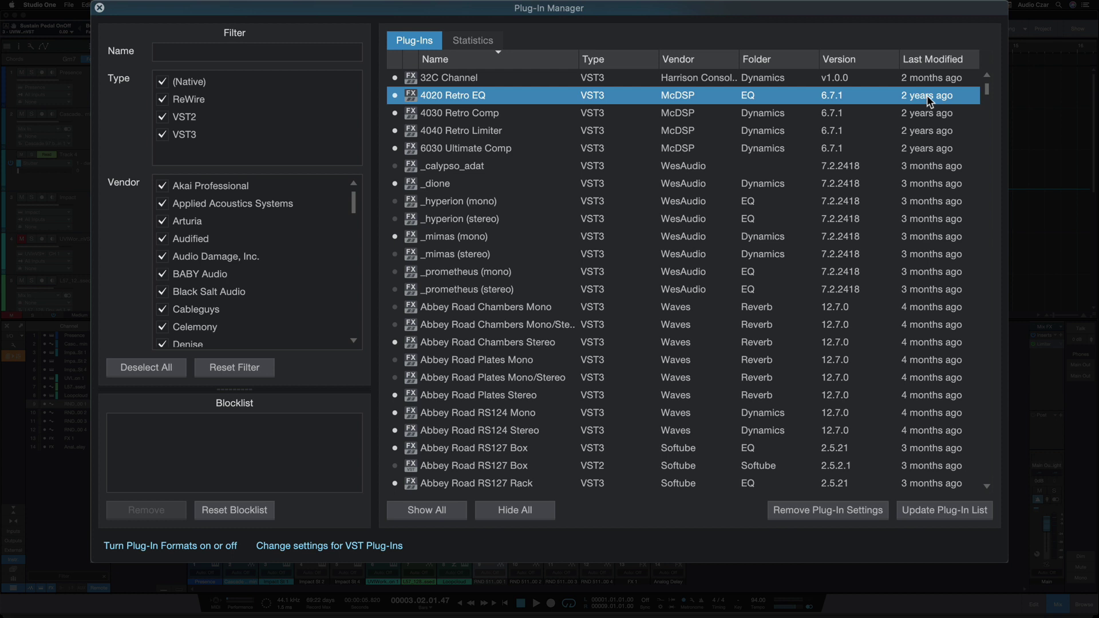
- Scroll down through the full installed plug-in list
scroll(927, 98, "down", 5)
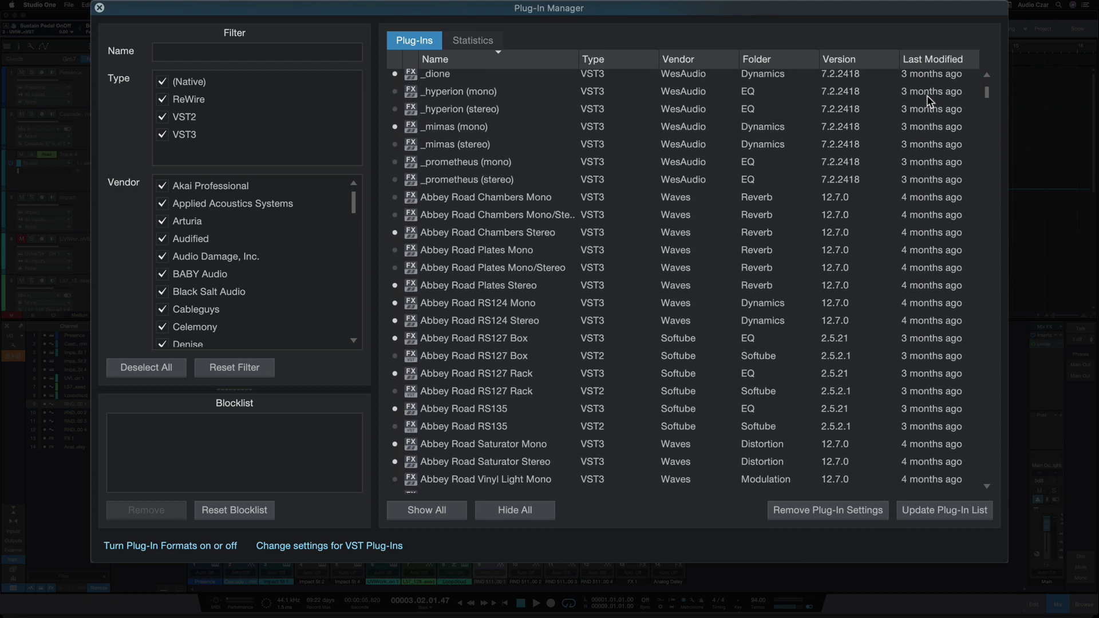
scroll(931, 100, "down", 4)
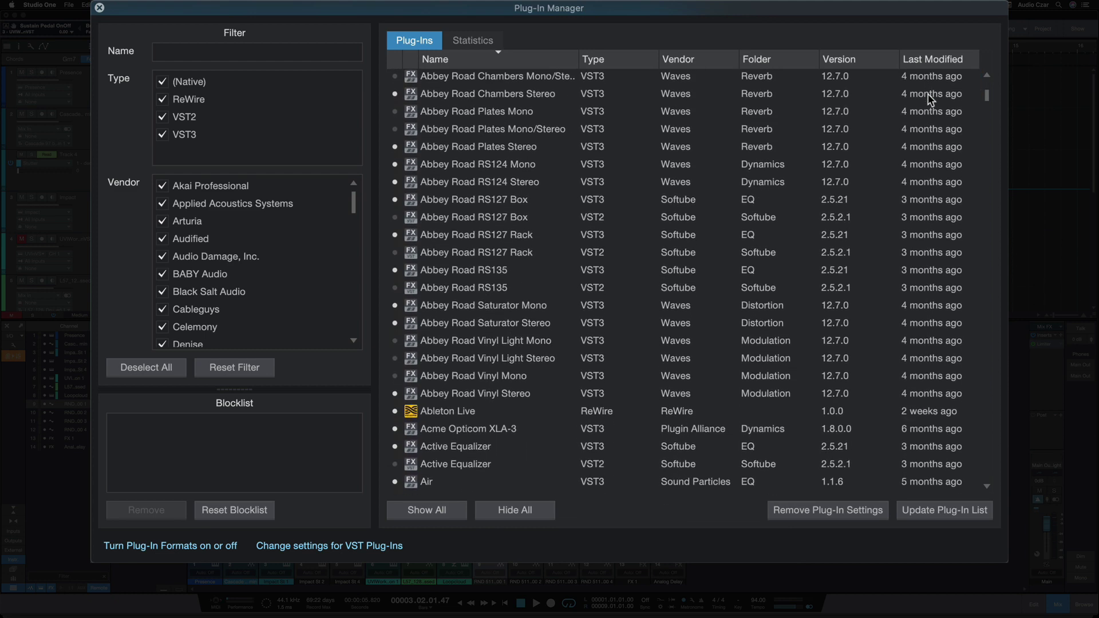
scroll(931, 156, "down", 4)
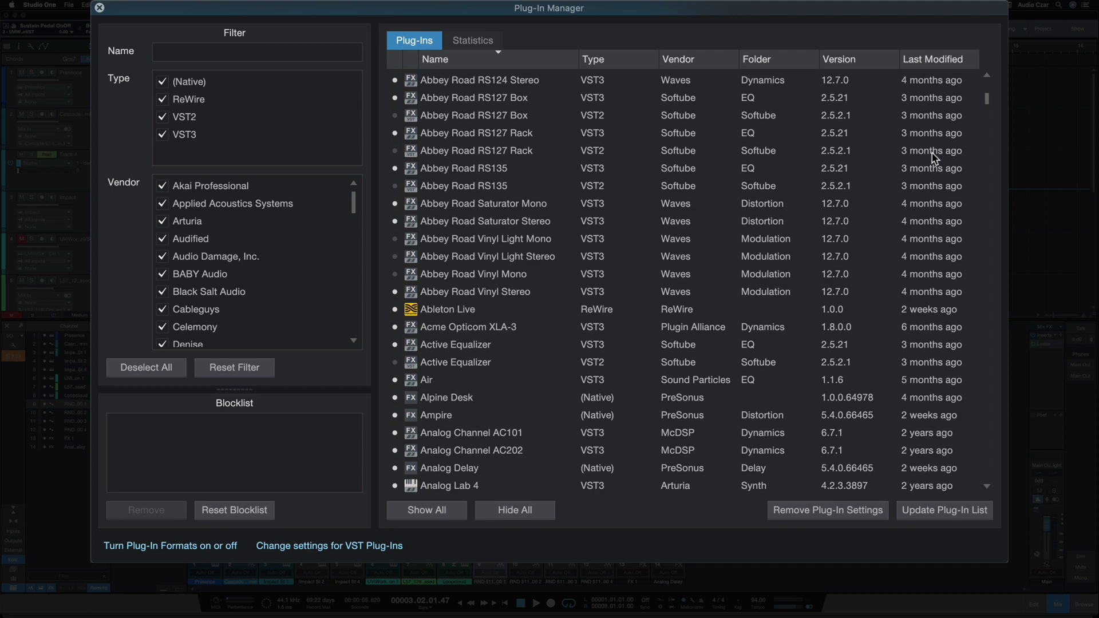
scroll(933, 154, "down", 1)
scroll(930, 151, "down", 3)
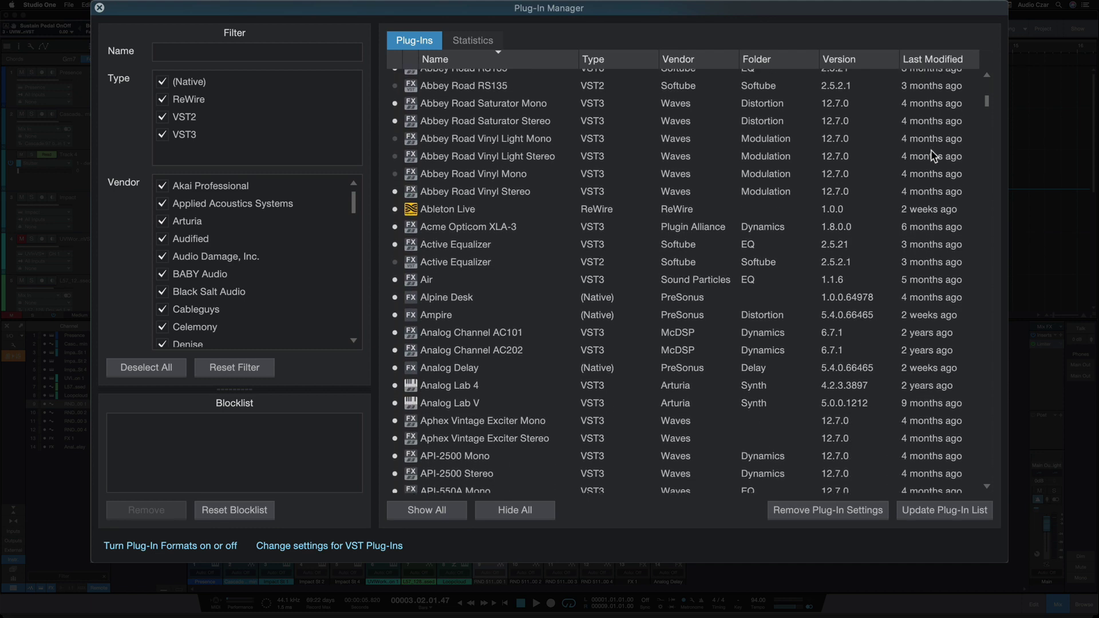
scroll(929, 150, "down", 3)
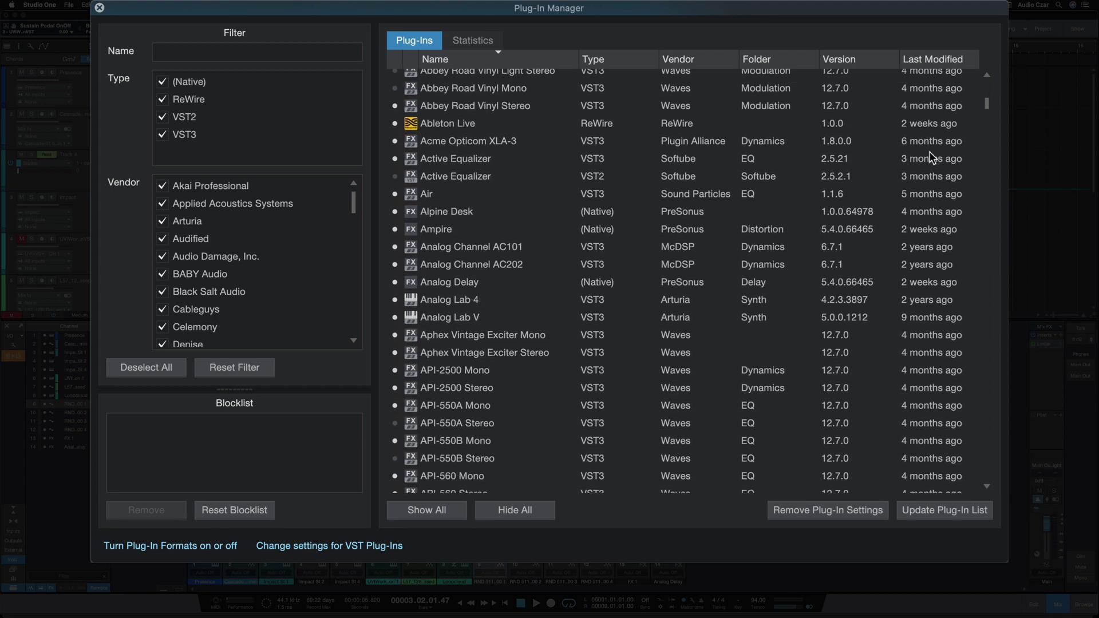
scroll(929, 151, "down", 3)
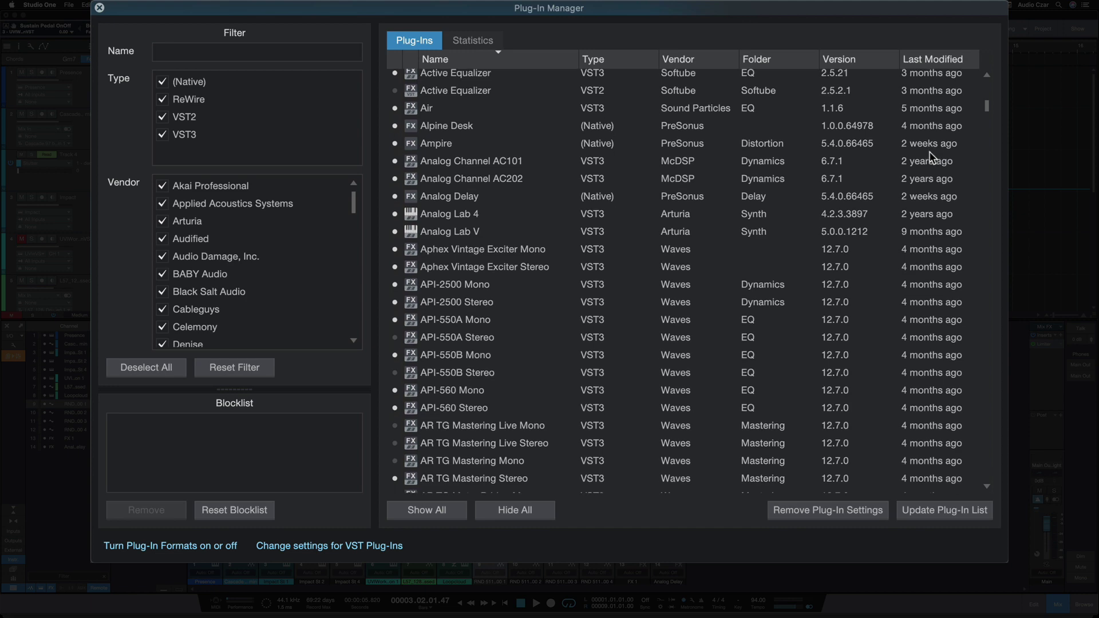
scroll(928, 151, "down", 6)
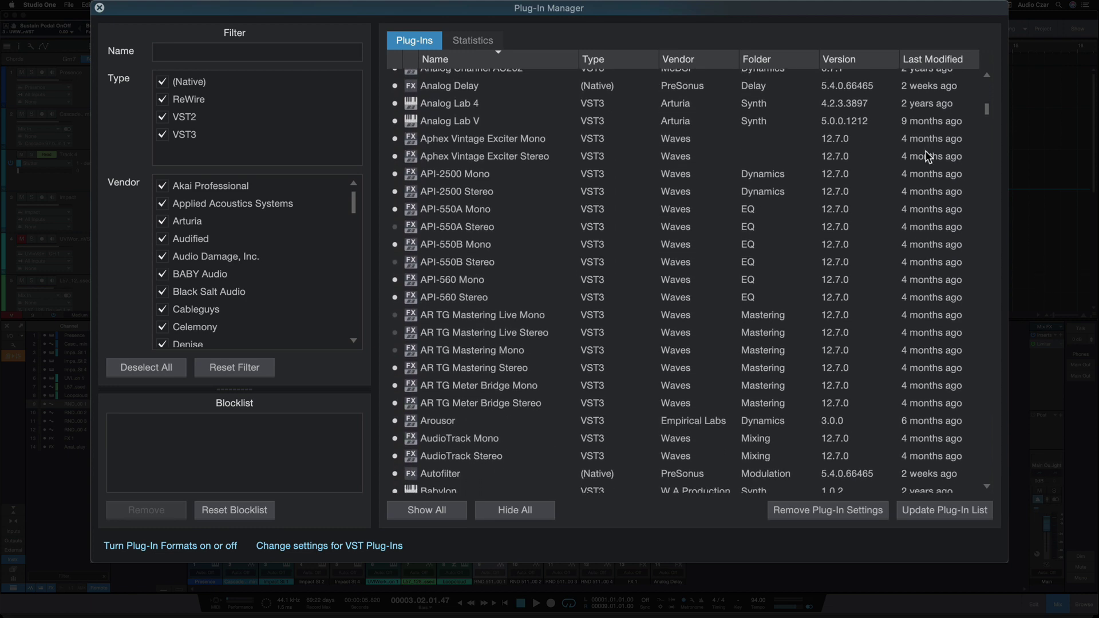
scroll(927, 154, "down", 3)
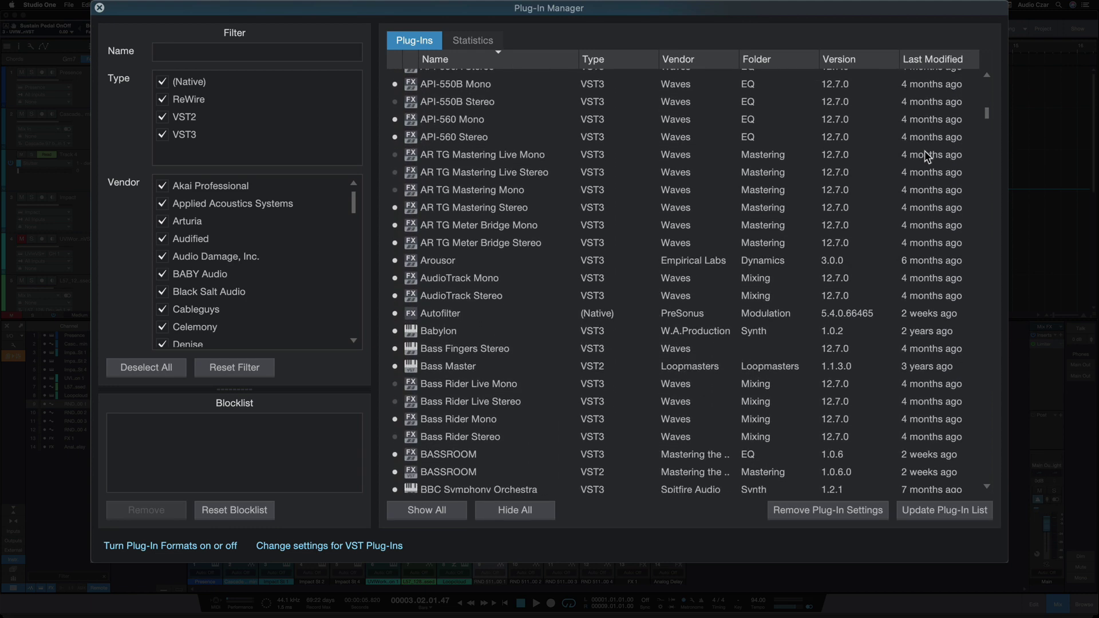
scroll(926, 156, "down", 2)
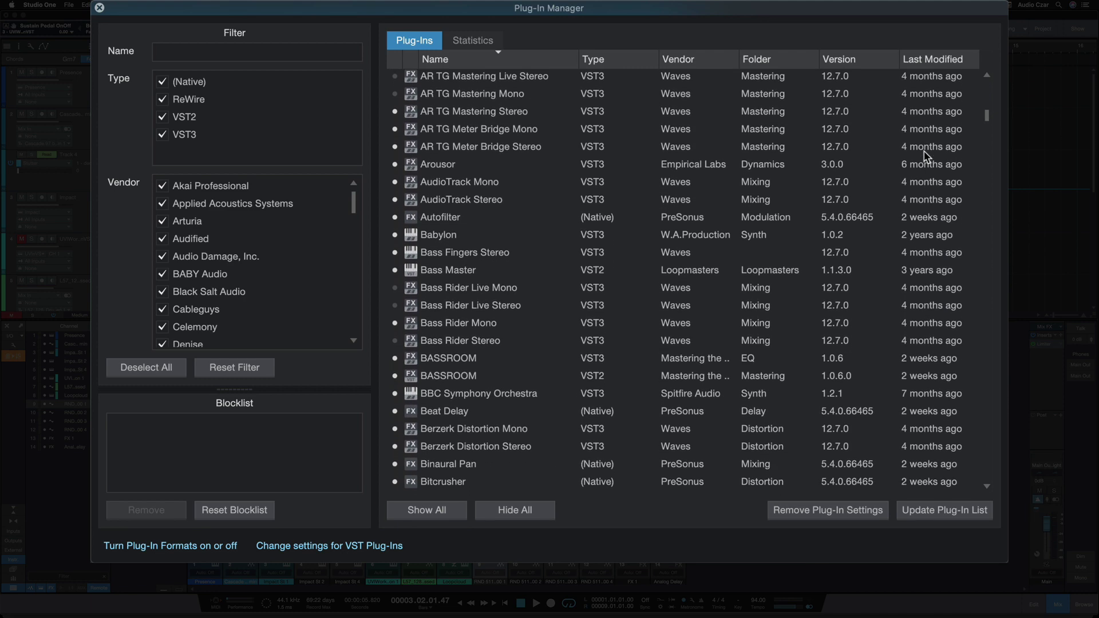
scroll(921, 149, "down", 2)
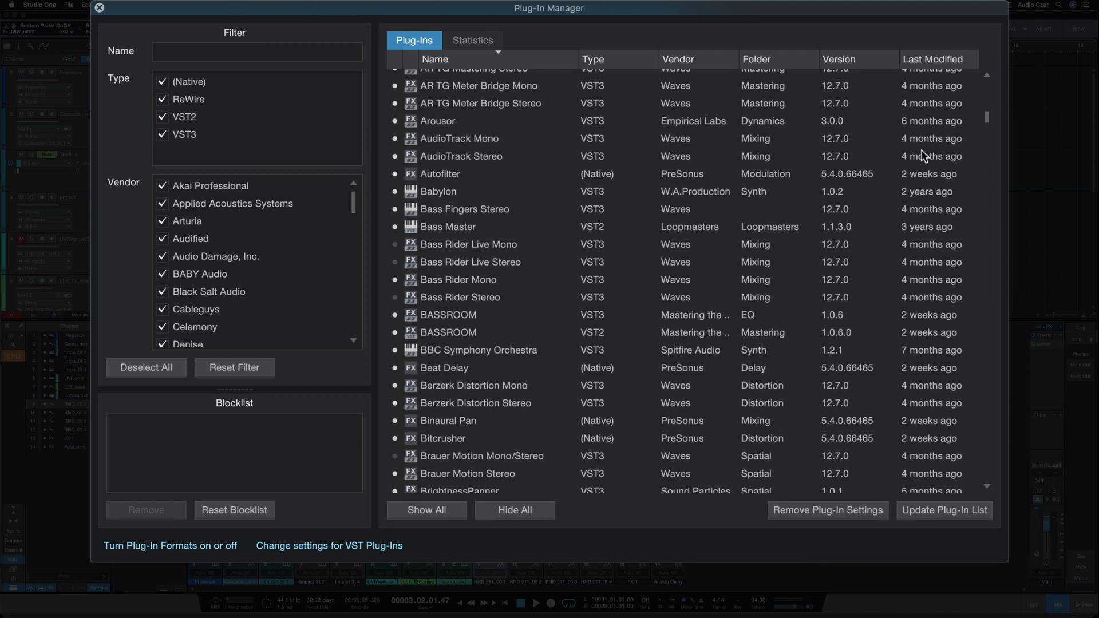
scroll(921, 150, "up", 20)
- Sort plug-ins by last-modified date, oldest first, and inspect Sakura, SonnoxFraunhoferProCodec and MH TransientControl
left_click(928, 61)
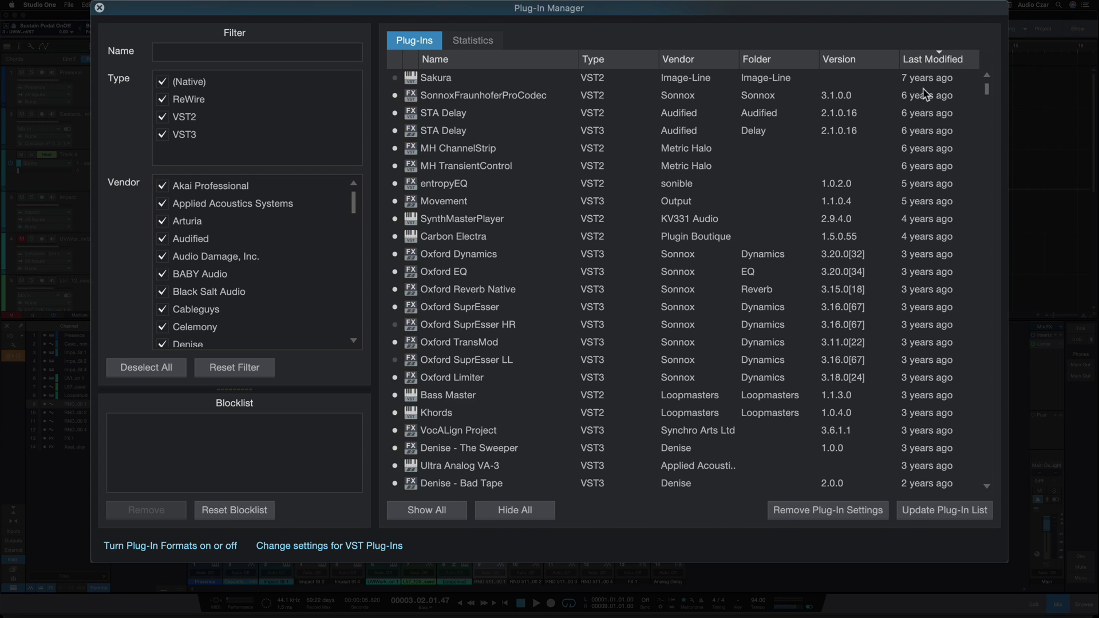
left_click(929, 78)
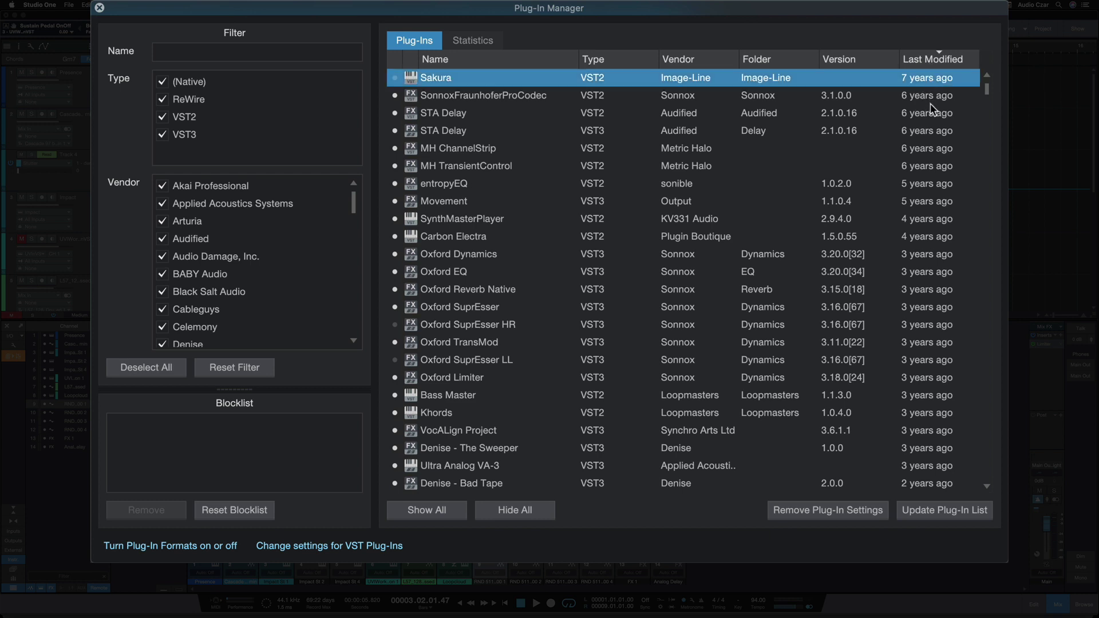
left_click(932, 95)
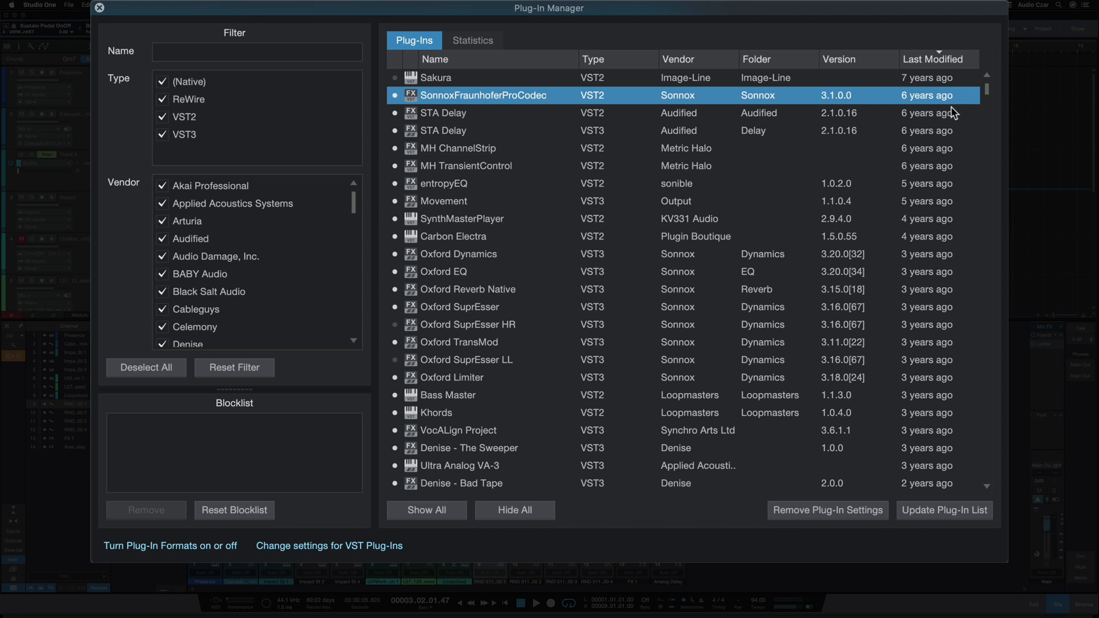
scroll(950, 107, "down", 1)
left_click(932, 152)
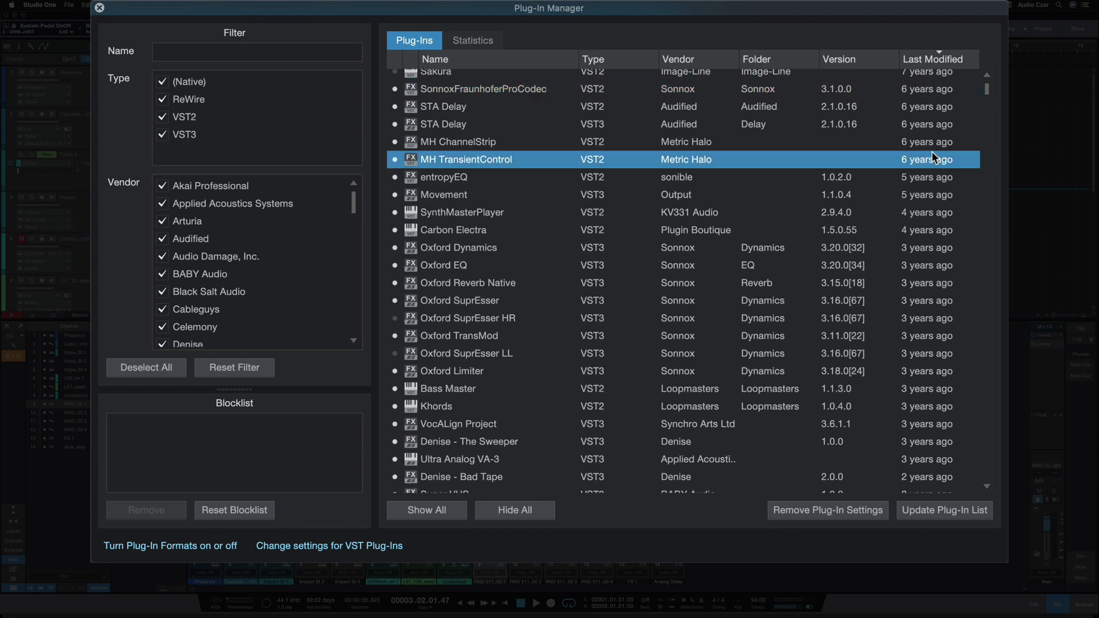
- Browse further down the sorted list, inspecting the Comeback Kid and FilterBank E606 entries
scroll(926, 154, "down", 5)
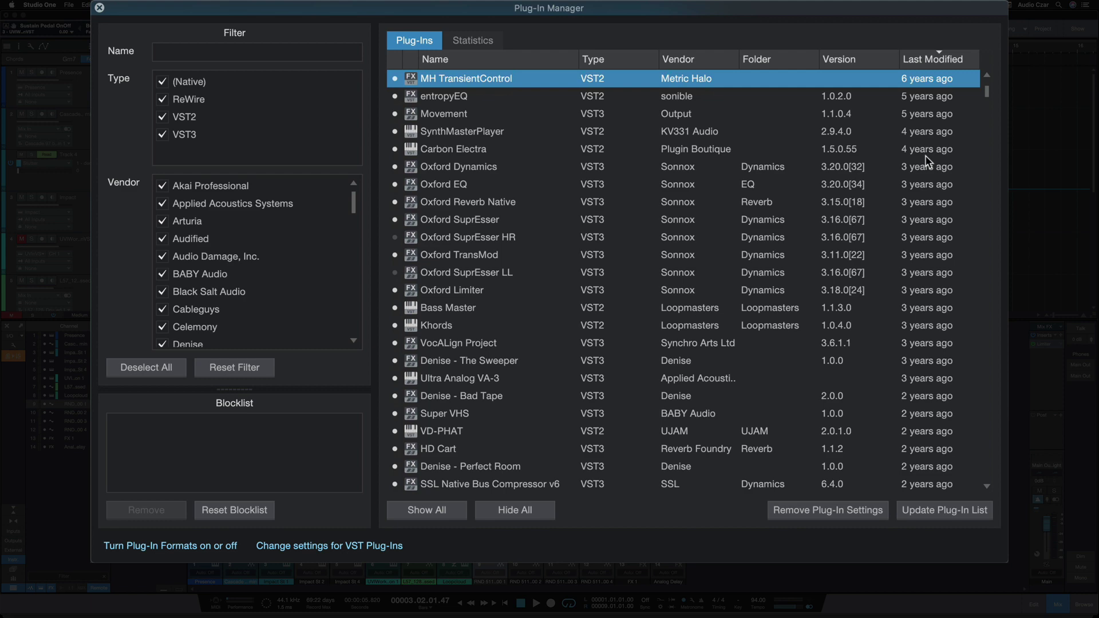
scroll(925, 155, "down", 10)
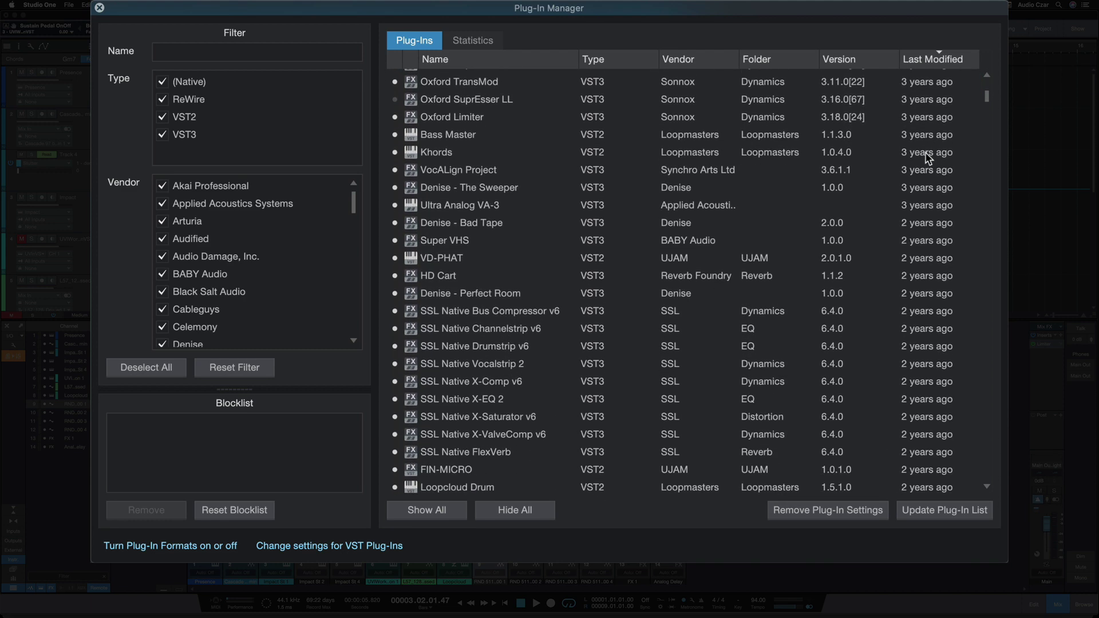
scroll(928, 158, "down", 11)
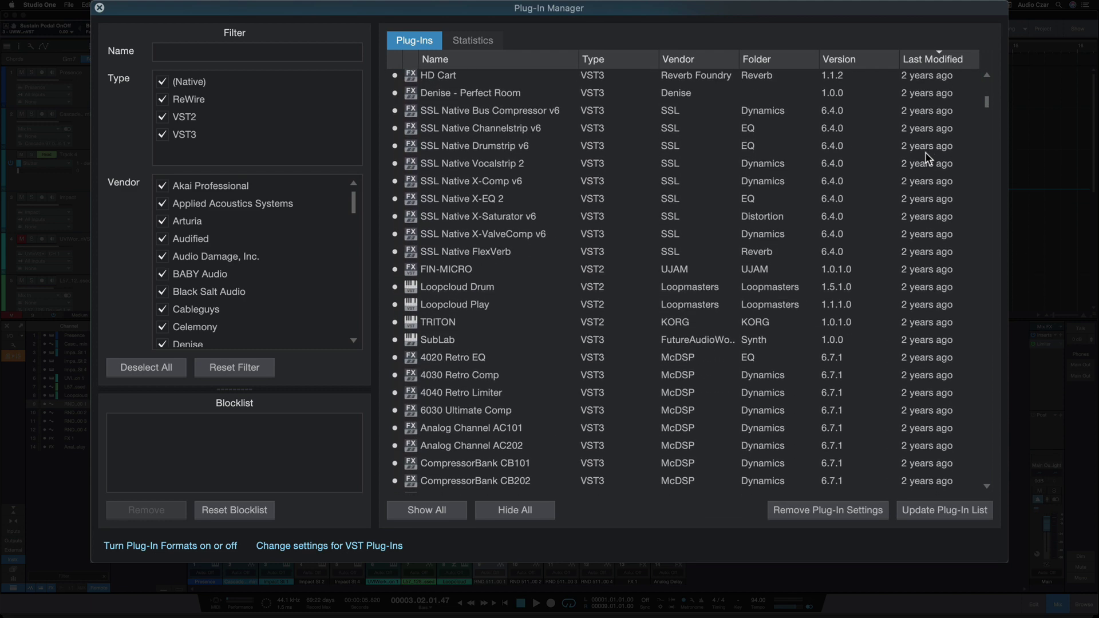
scroll(926, 156, "down", 10)
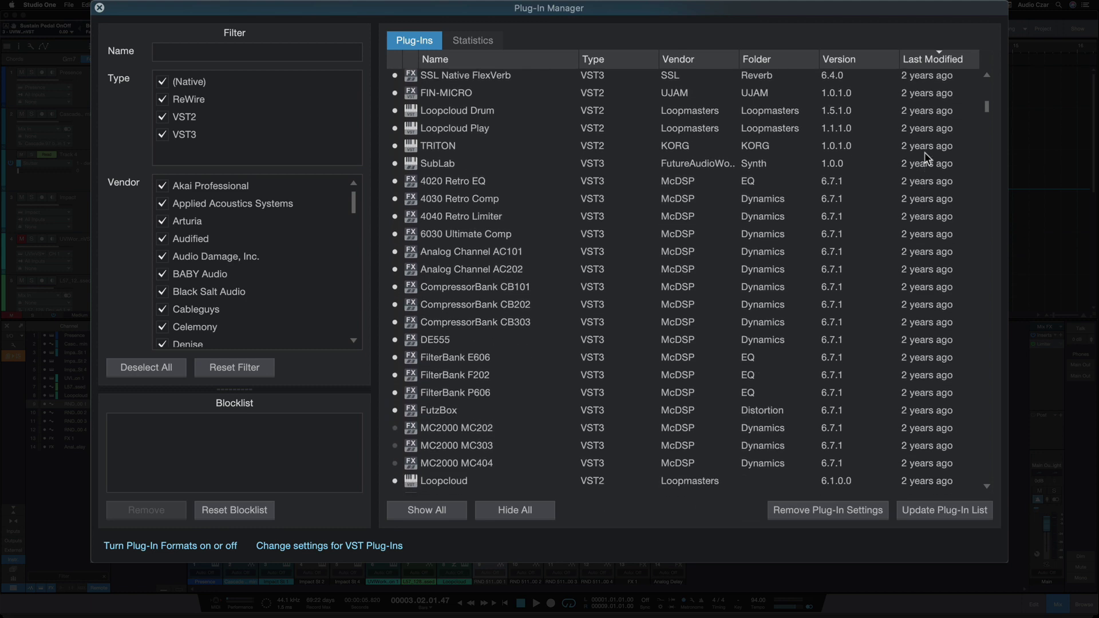
scroll(925, 152, "down", 9)
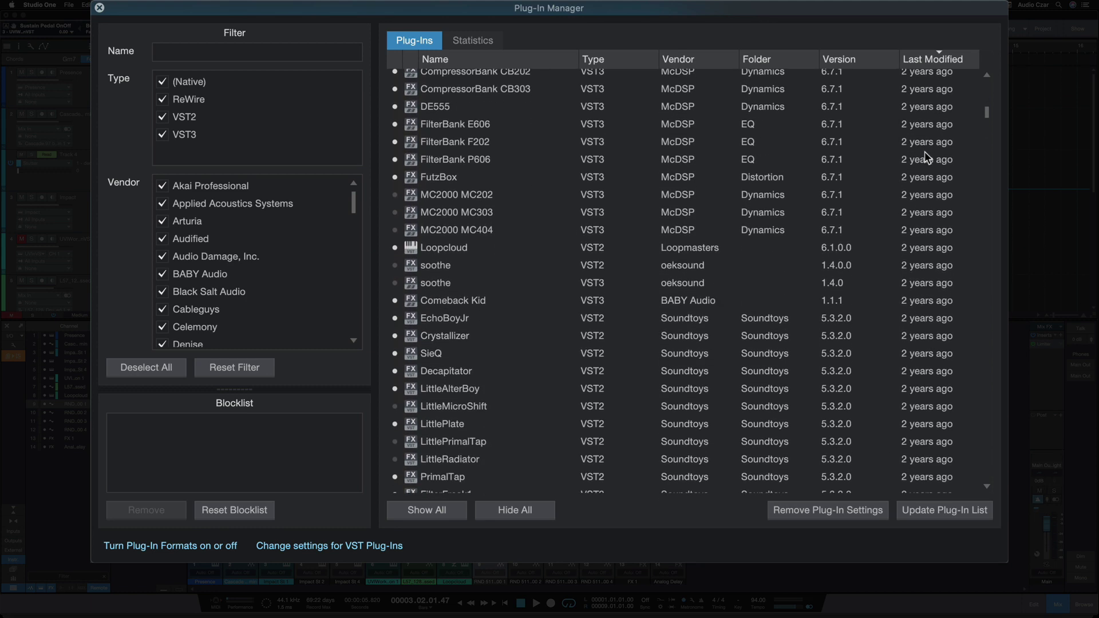
scroll(925, 153, "down", 6)
scroll(925, 152, "up", 1)
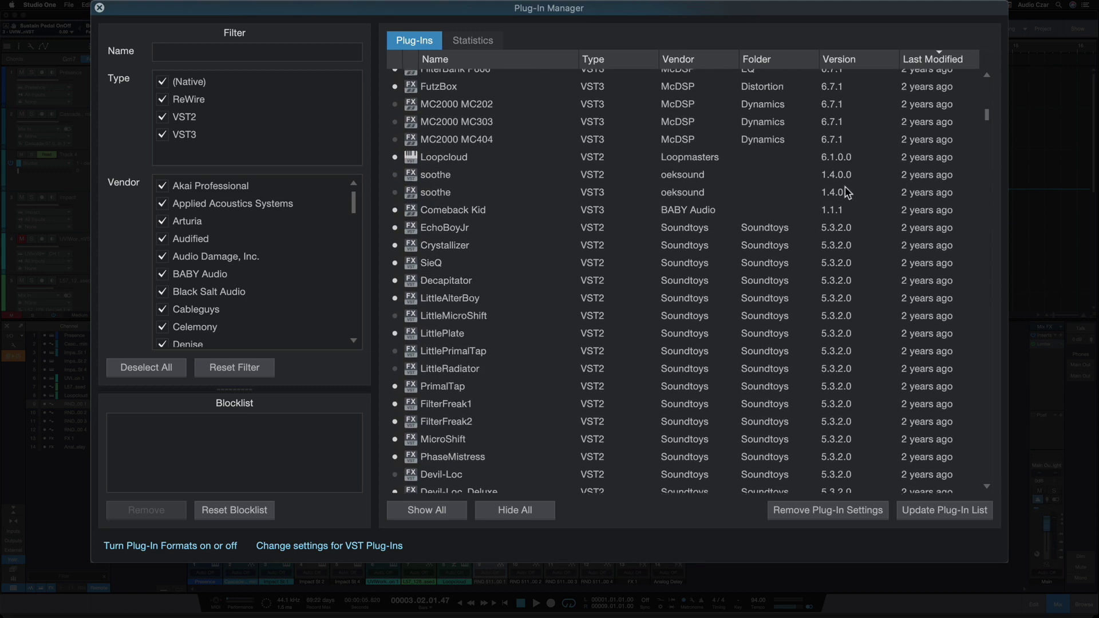
left_click(789, 210)
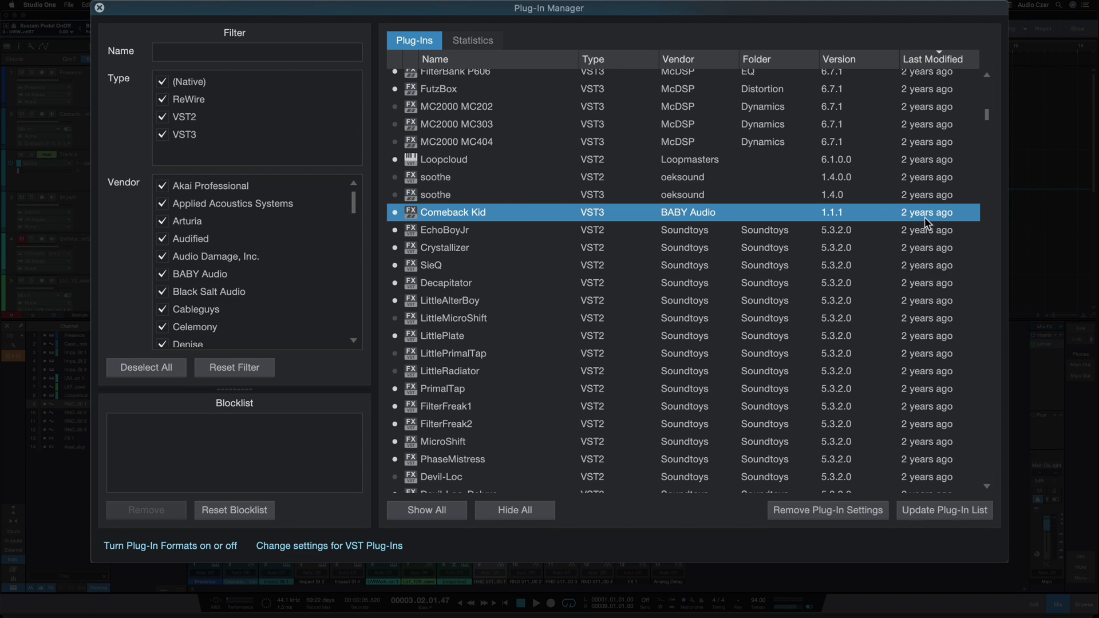
scroll(923, 218, "up", 15)
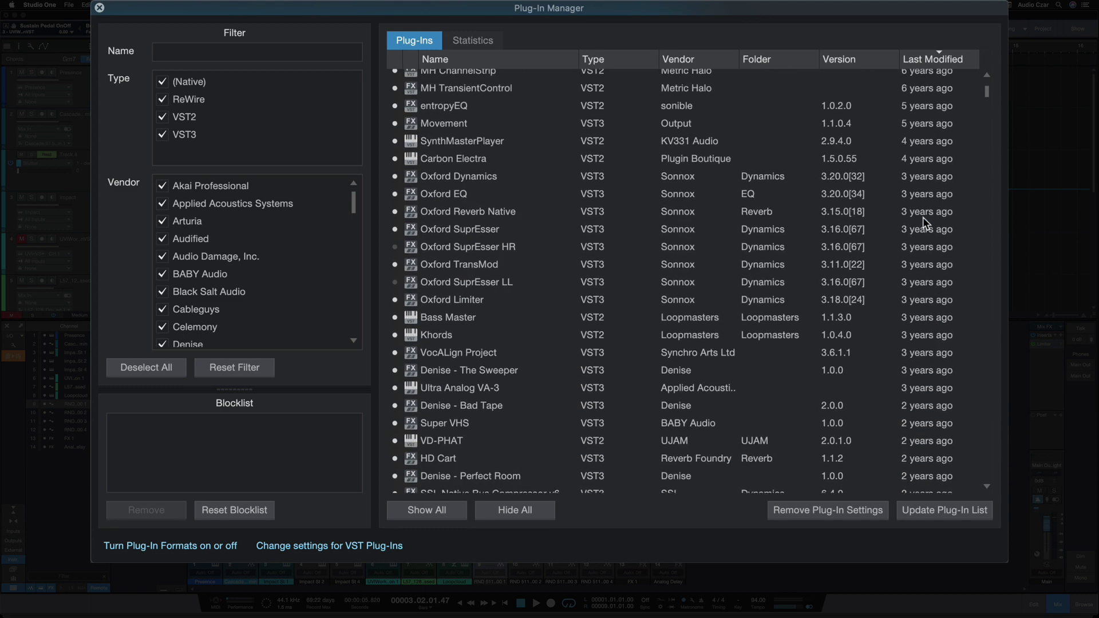
scroll(923, 217, "up", 4)
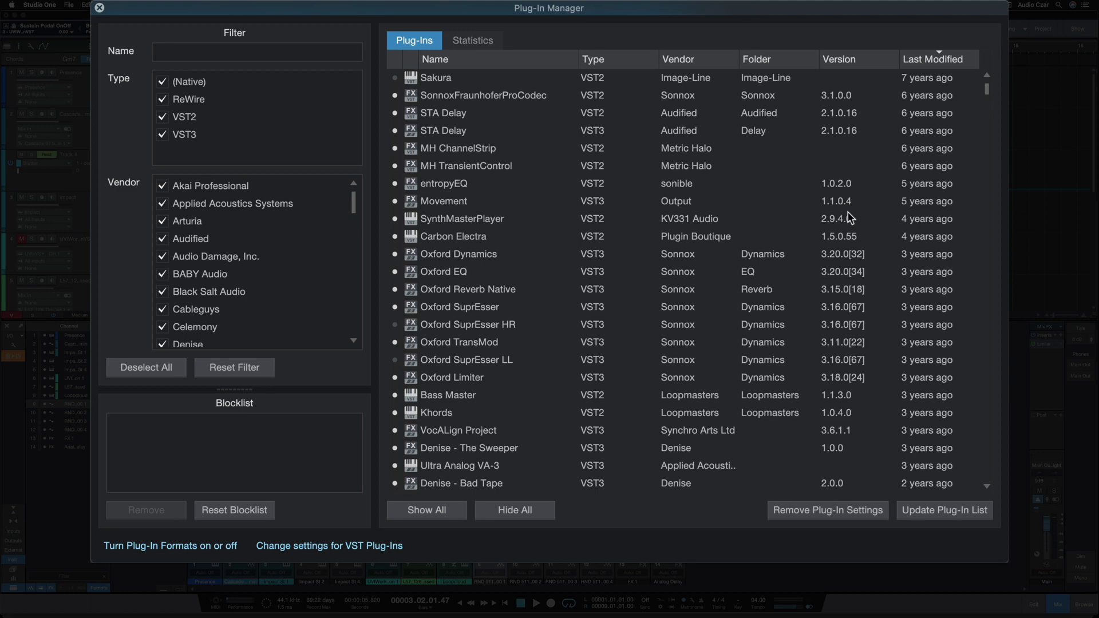
scroll(933, 211, "down", 20)
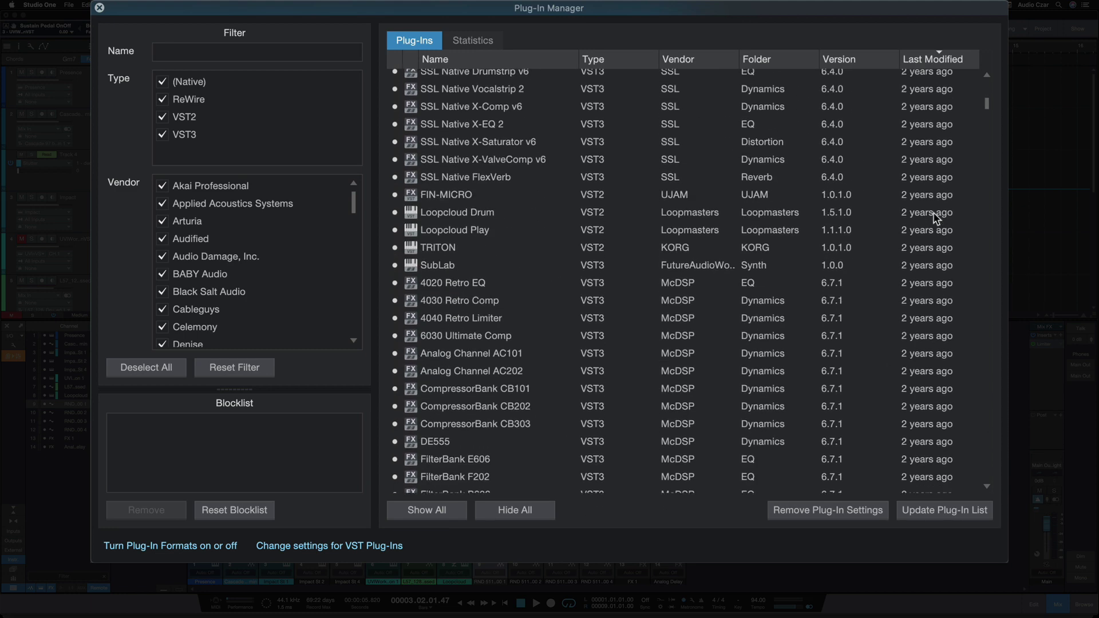
scroll(934, 212, "down", 1)
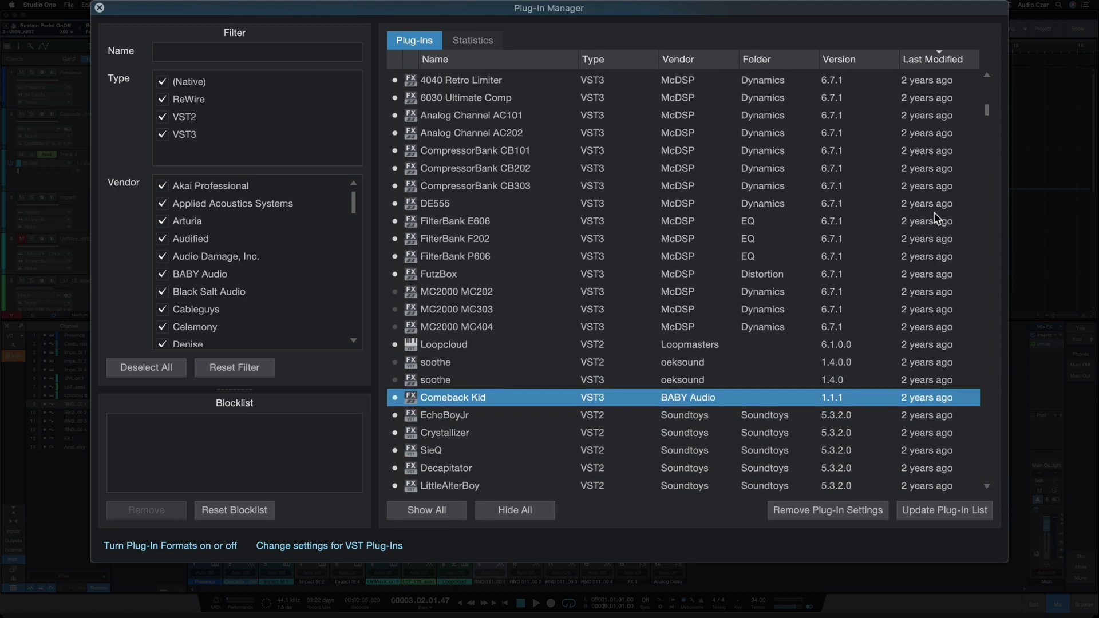
left_click(534, 223)
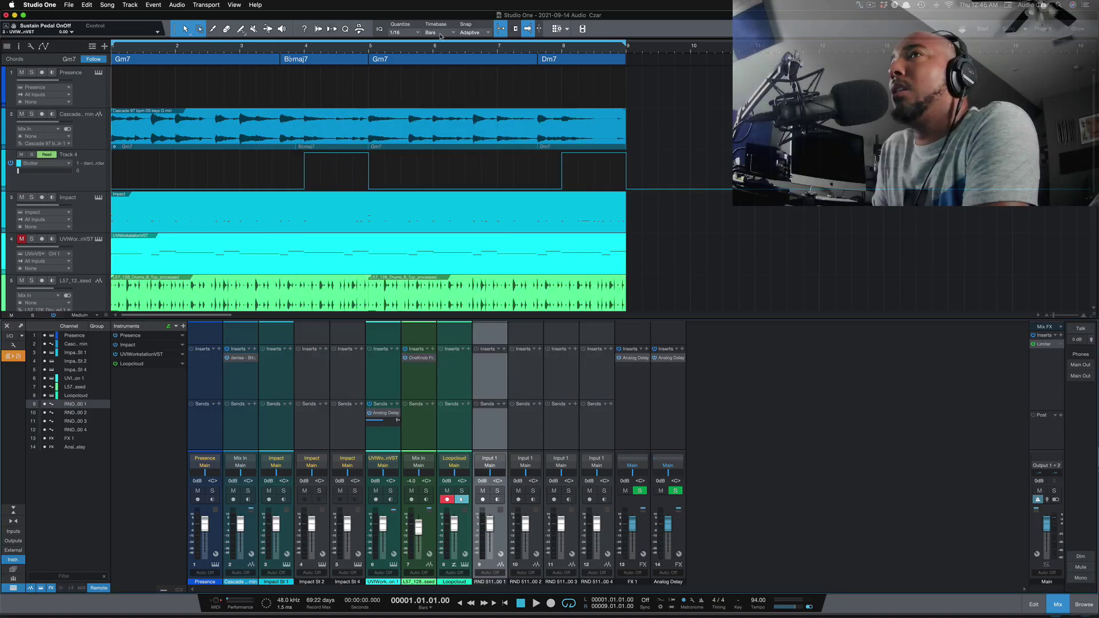
left_click(232, 5)
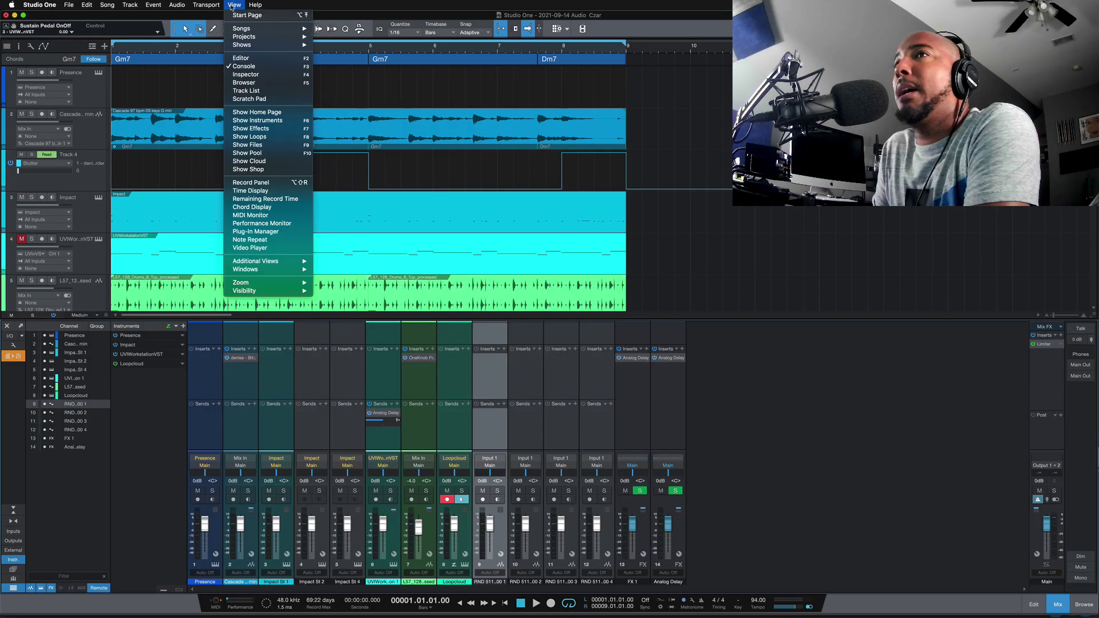
left_click(263, 232)
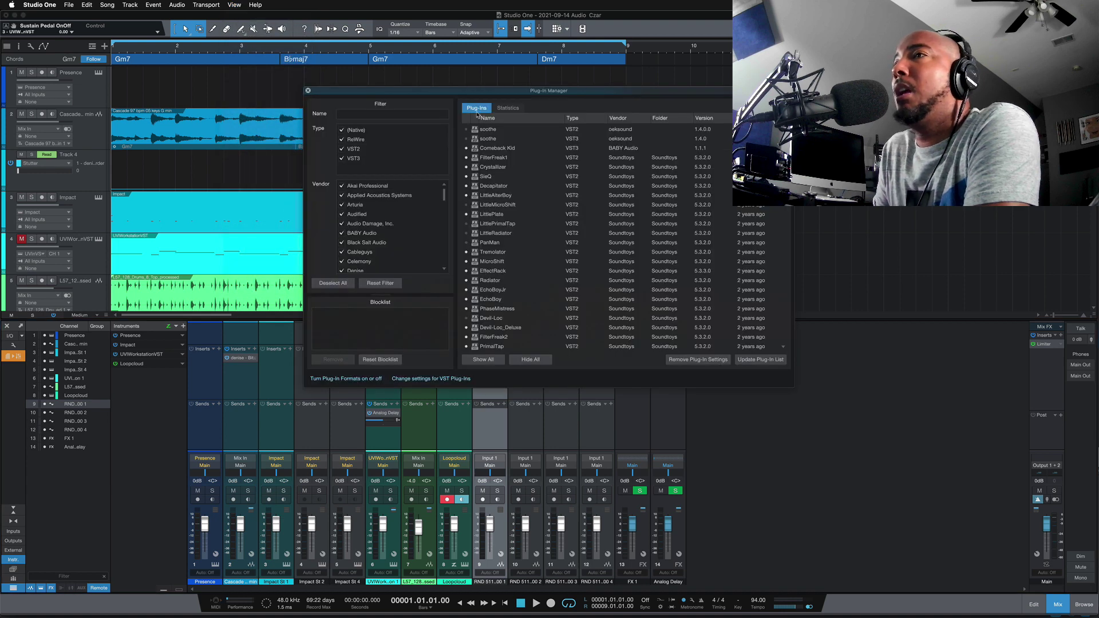
scroll(630, 159, "up", 2)
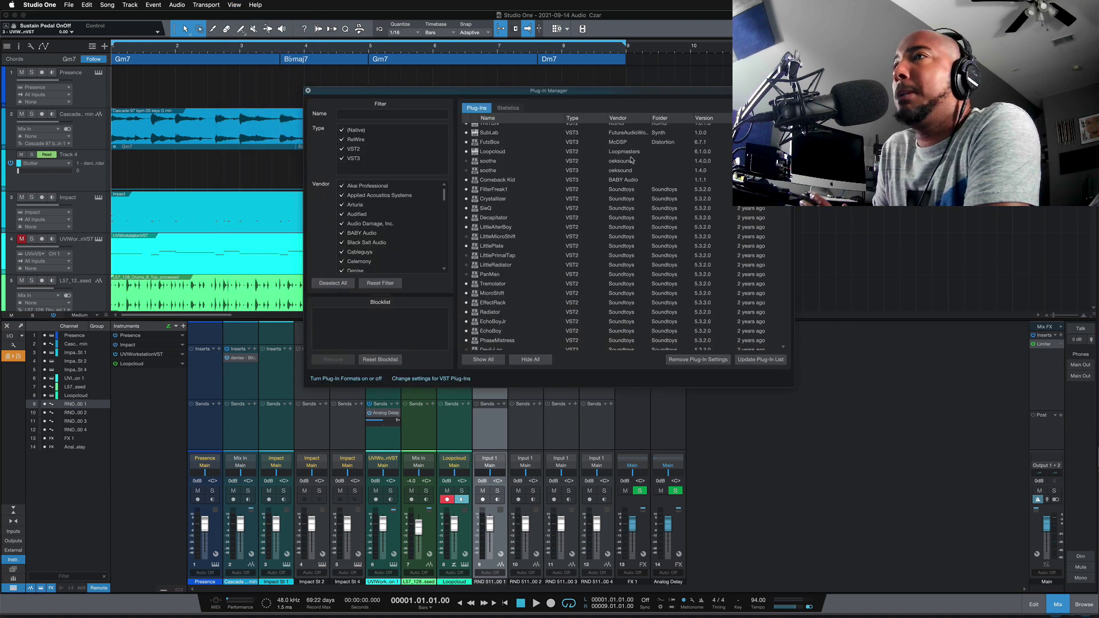
left_click(385, 114)
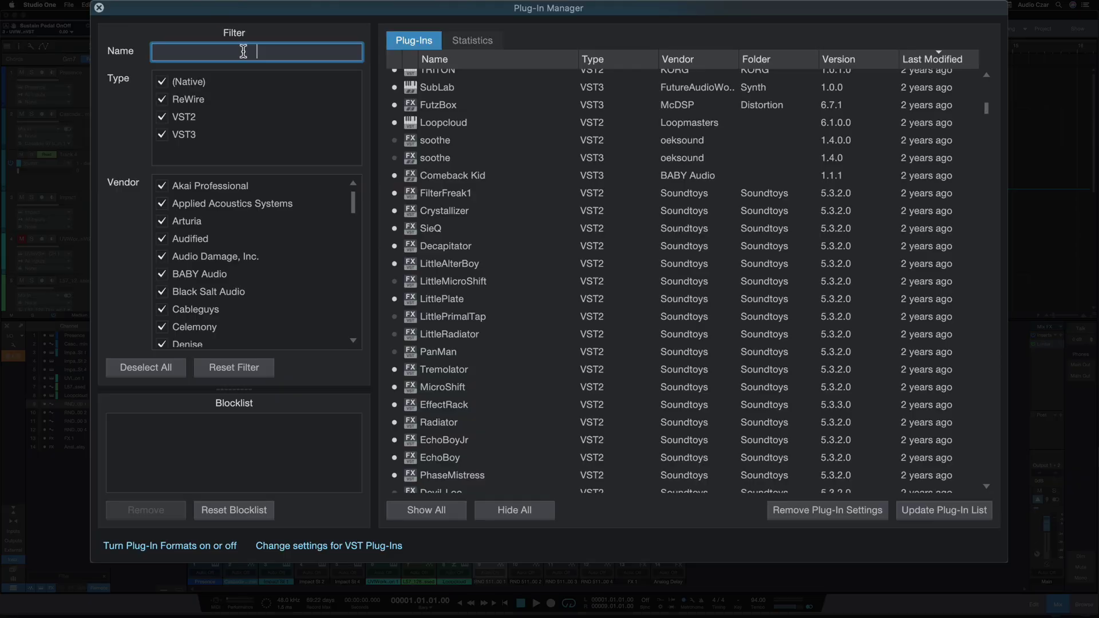
type("mcdsp")
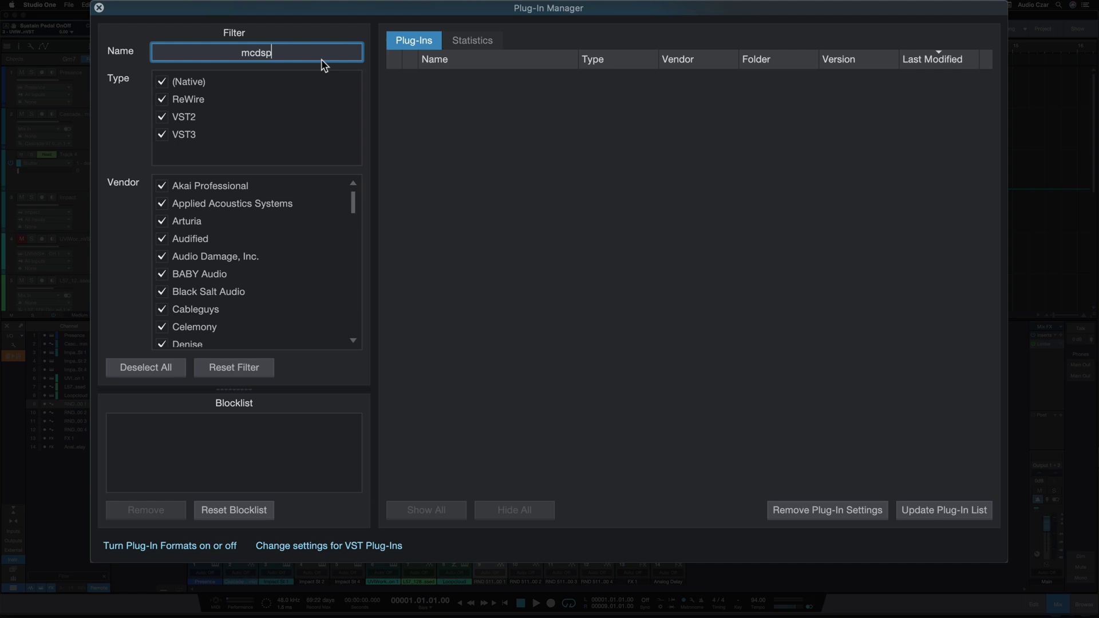
key("Return")
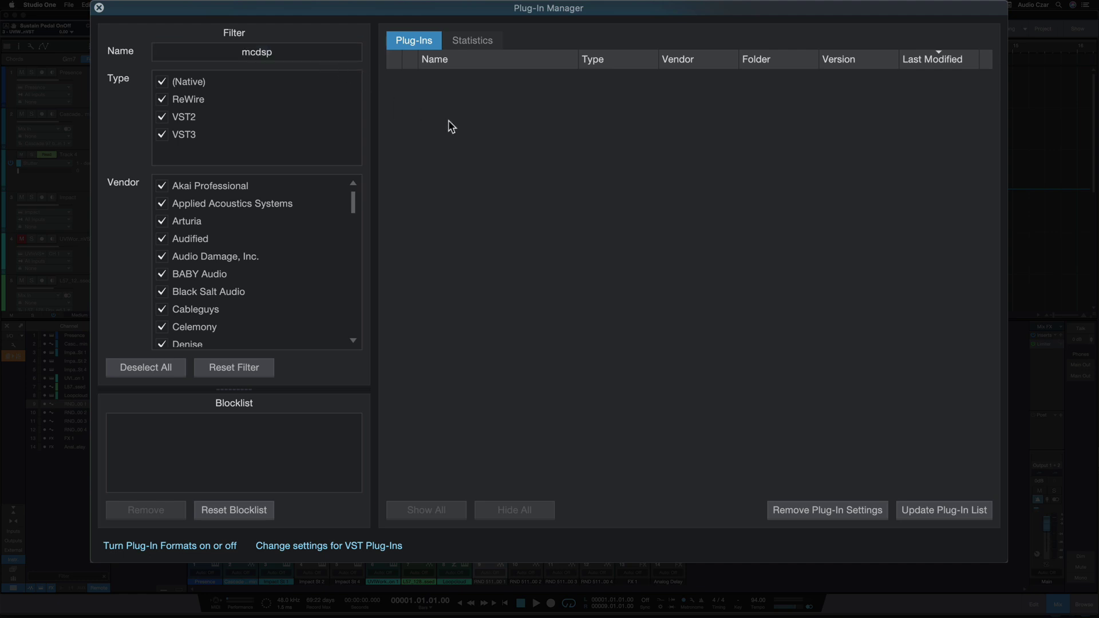
left_click(282, 50)
key("BackSpace")
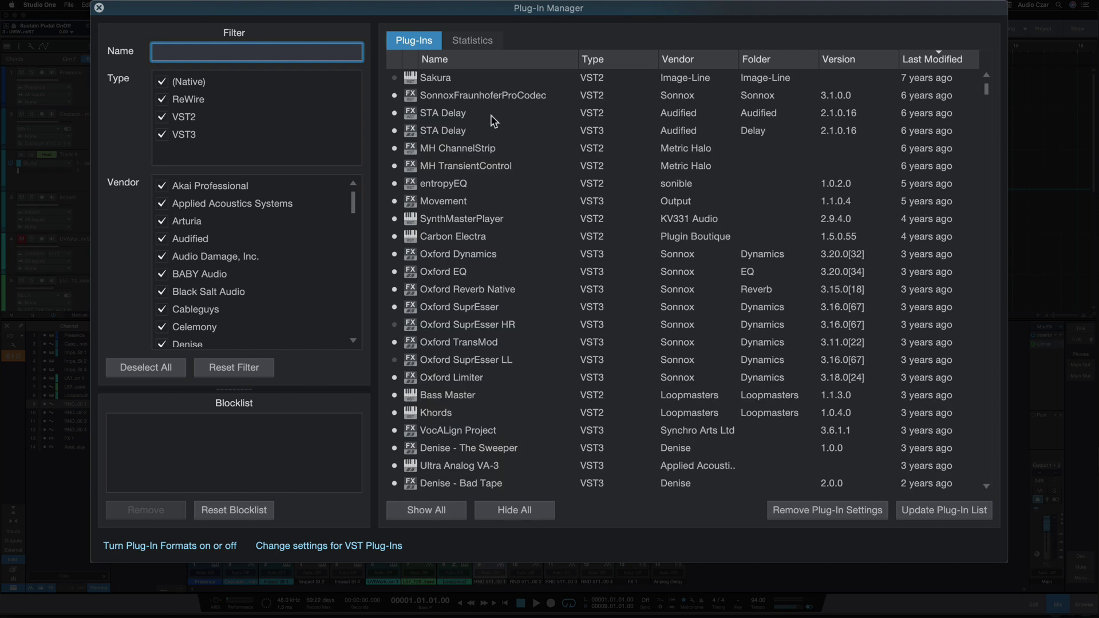
scroll(662, 161, "down", 2)
scroll(658, 161, "up", 2)
scroll(563, 146, "down", 3)
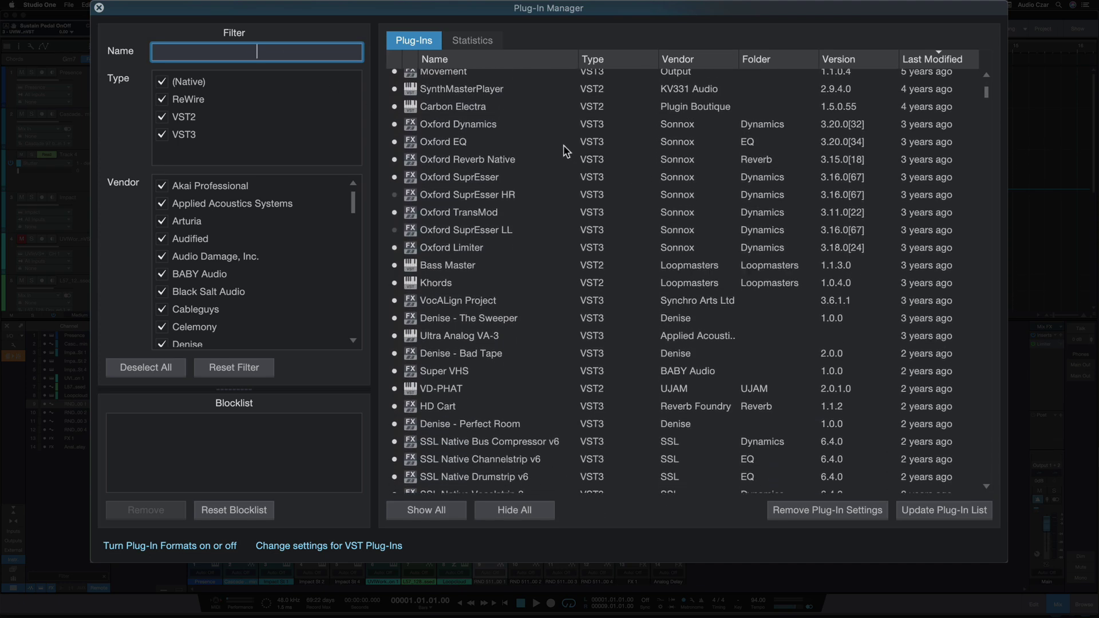
scroll(563, 145, "down", 5)
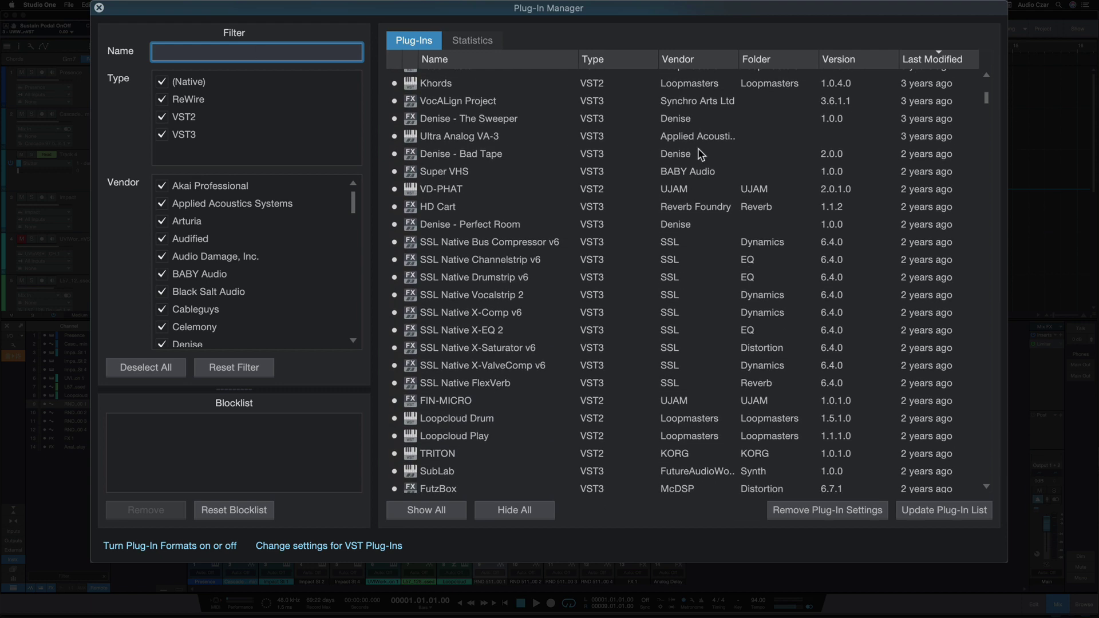
scroll(698, 152, "up", 10)
scroll(698, 150, "down", 8)
scroll(698, 150, "up", 8)
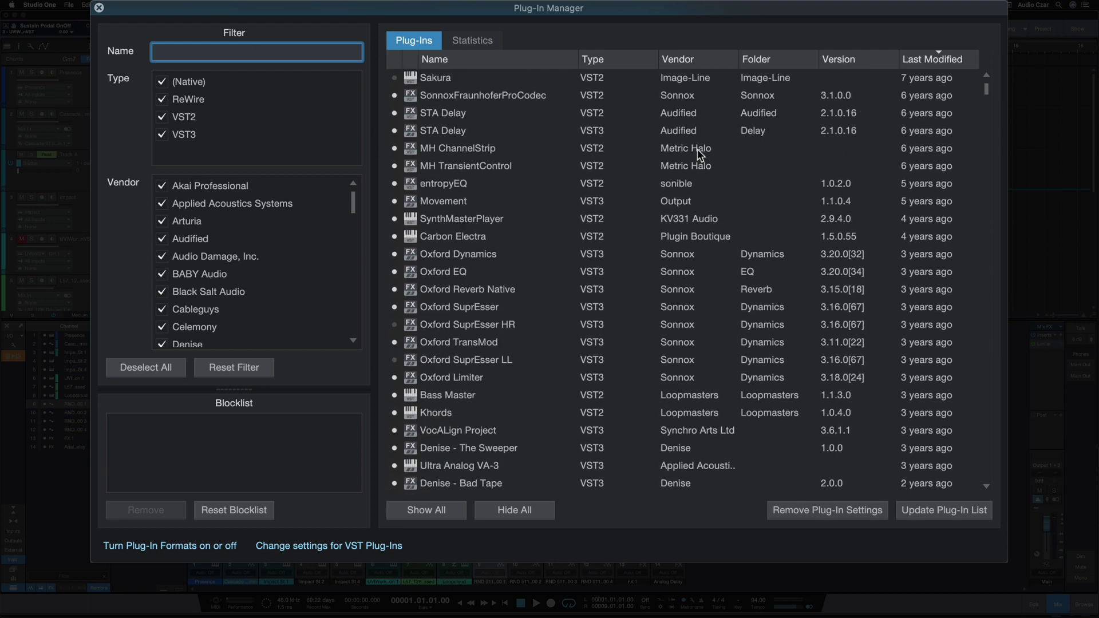
scroll(697, 150, "down", 20)
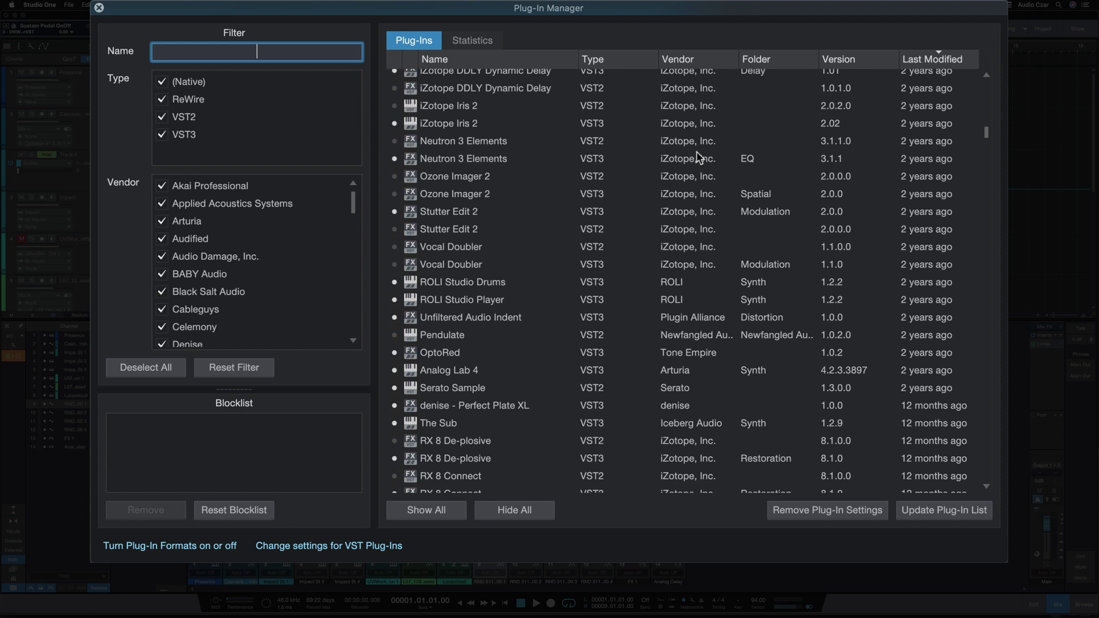
scroll(696, 151, "down", 20)
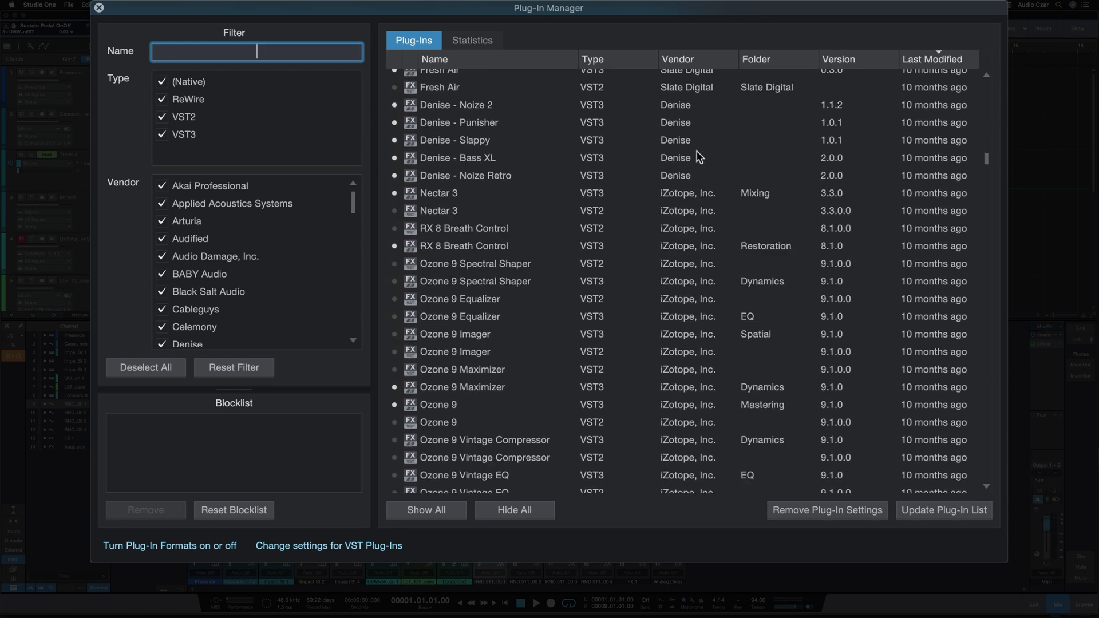
scroll(698, 156, "down", 13)
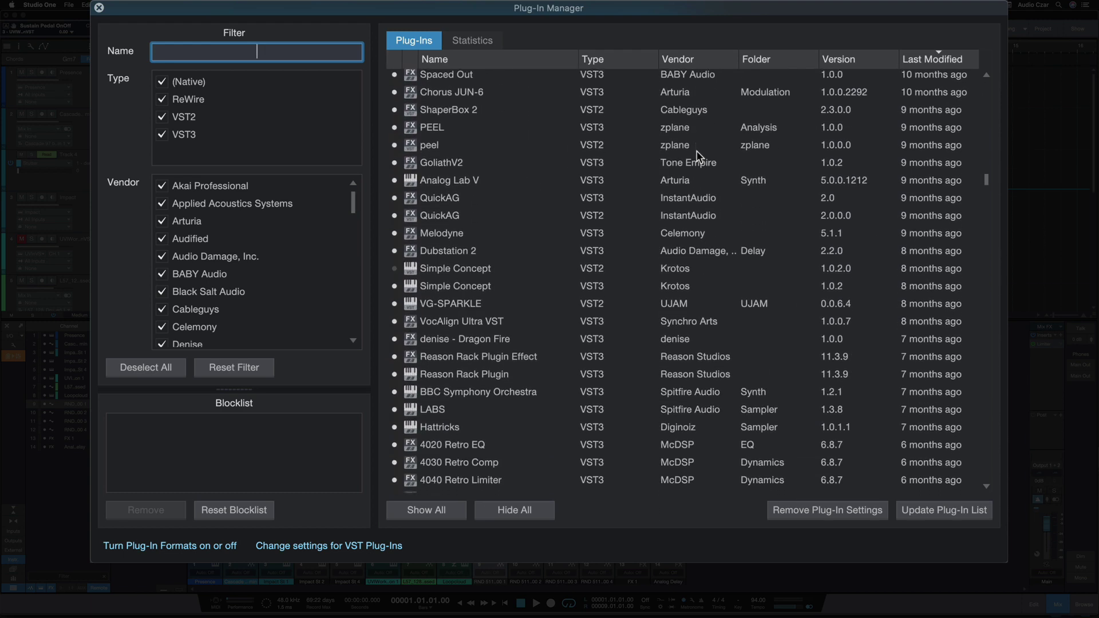
scroll(697, 154, "down", 8)
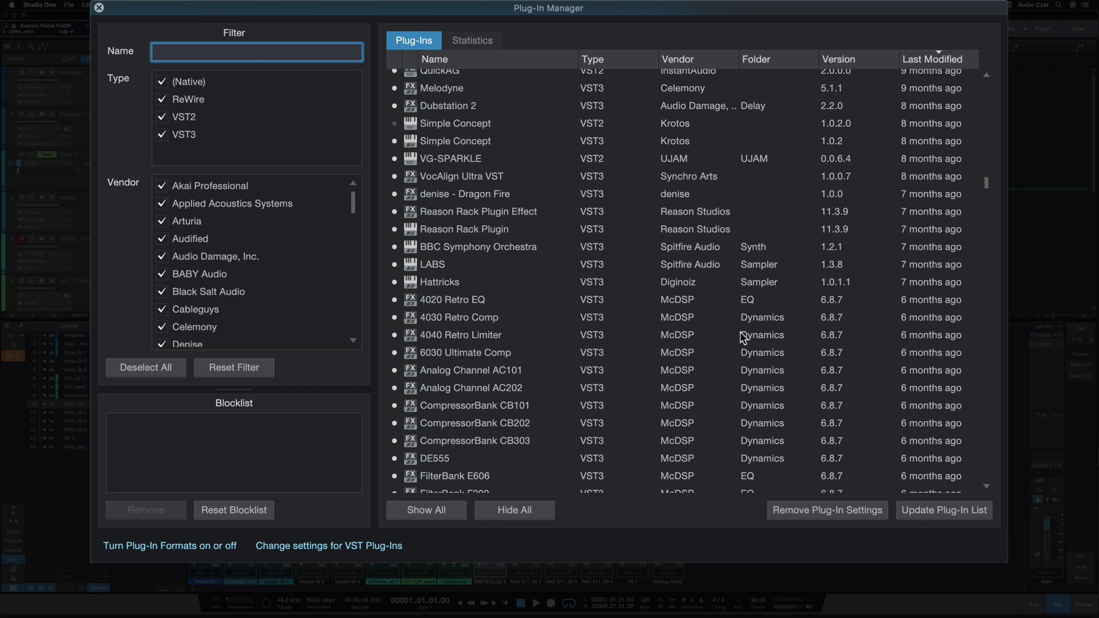
left_click(745, 321)
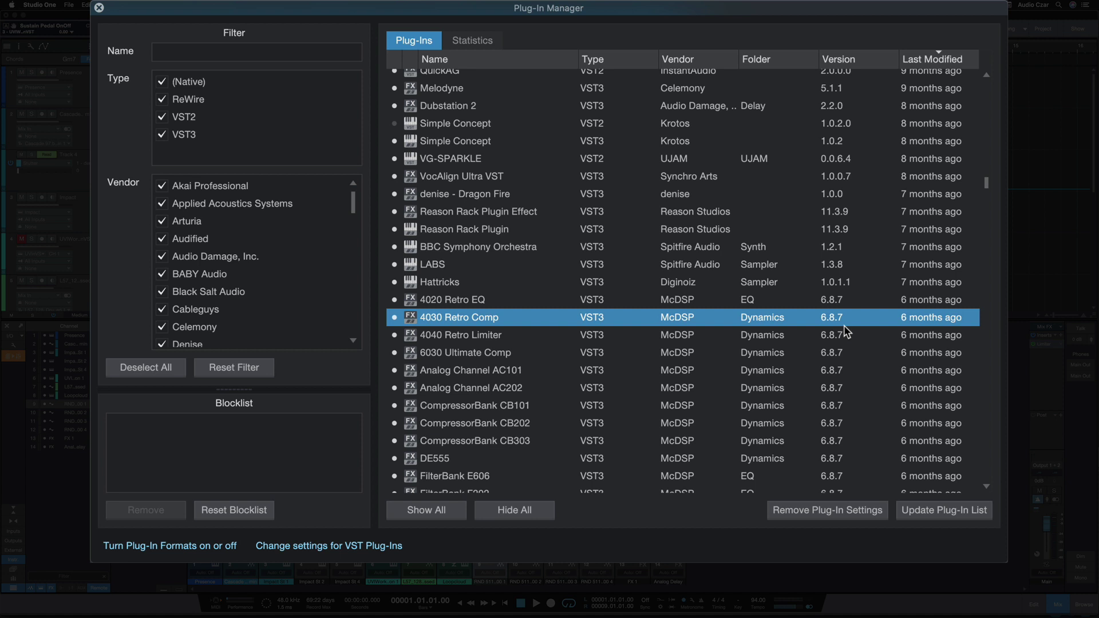
scroll(844, 325, "down", 3)
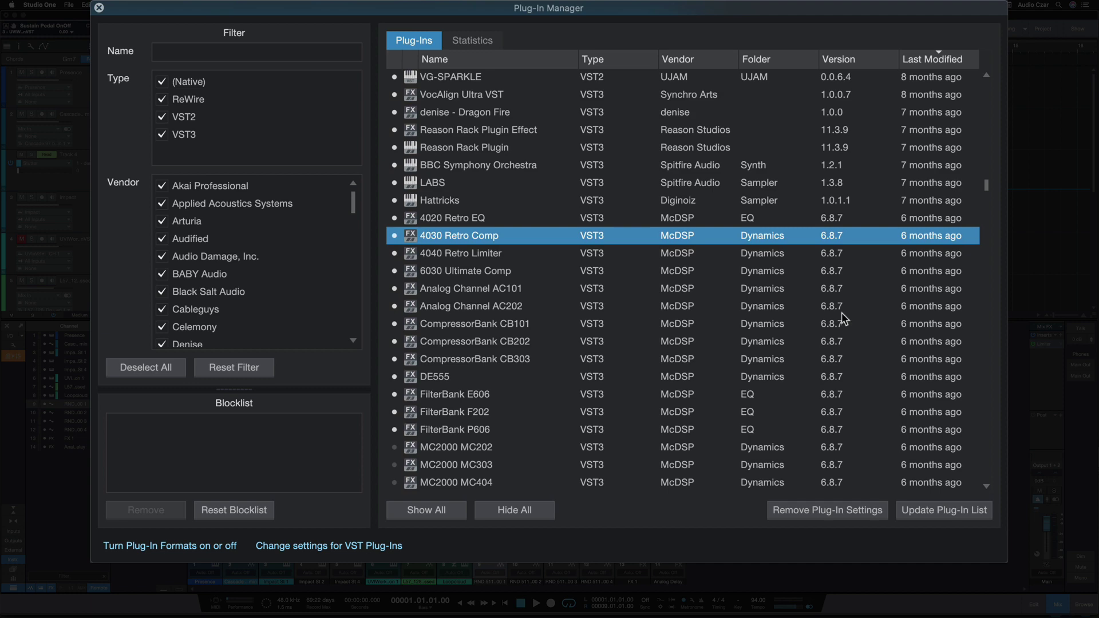
scroll(842, 312, "up", 10)
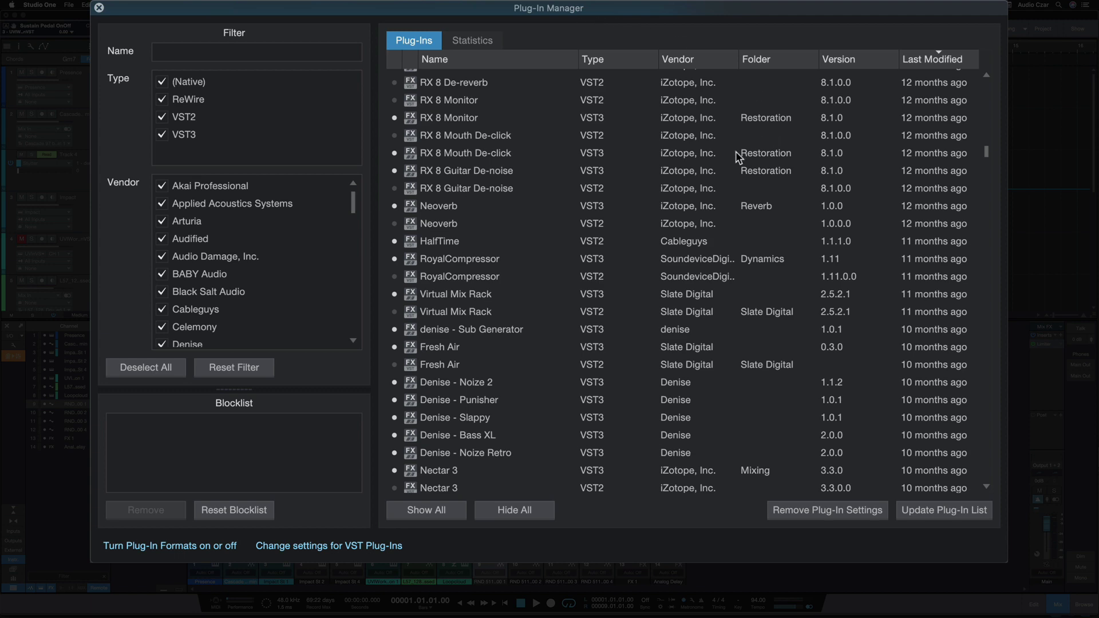
scroll(736, 151, "up", 10)
- Review plug-in usage statistics, inspecting the AR TG Meter Bridge Mono entry
left_click(484, 41)
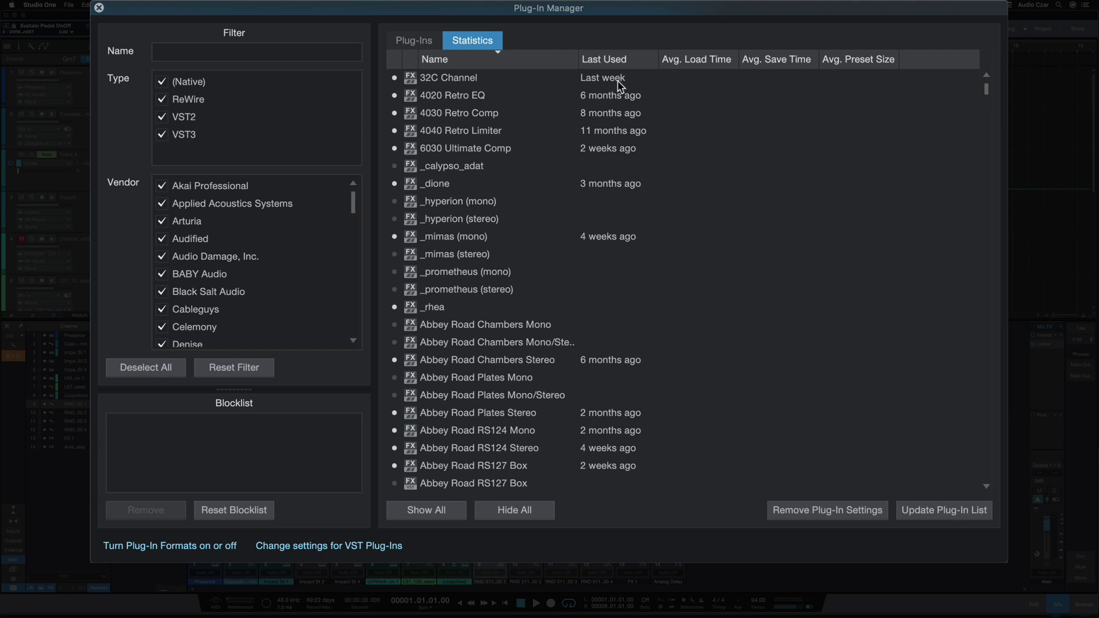
scroll(622, 111, "down", 10)
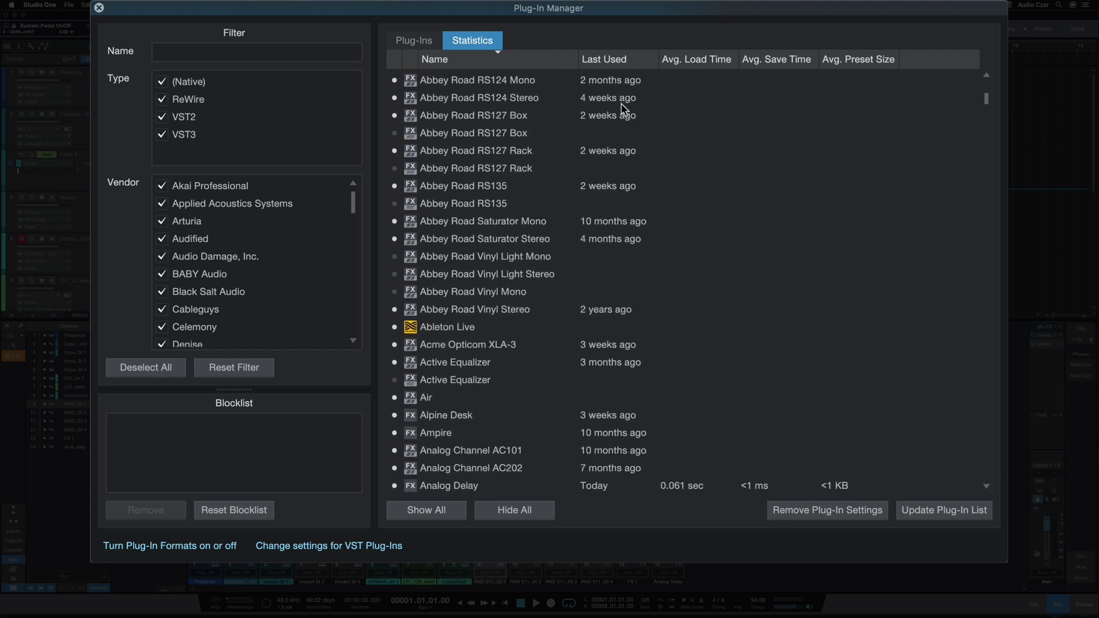
scroll(621, 104, "down", 7)
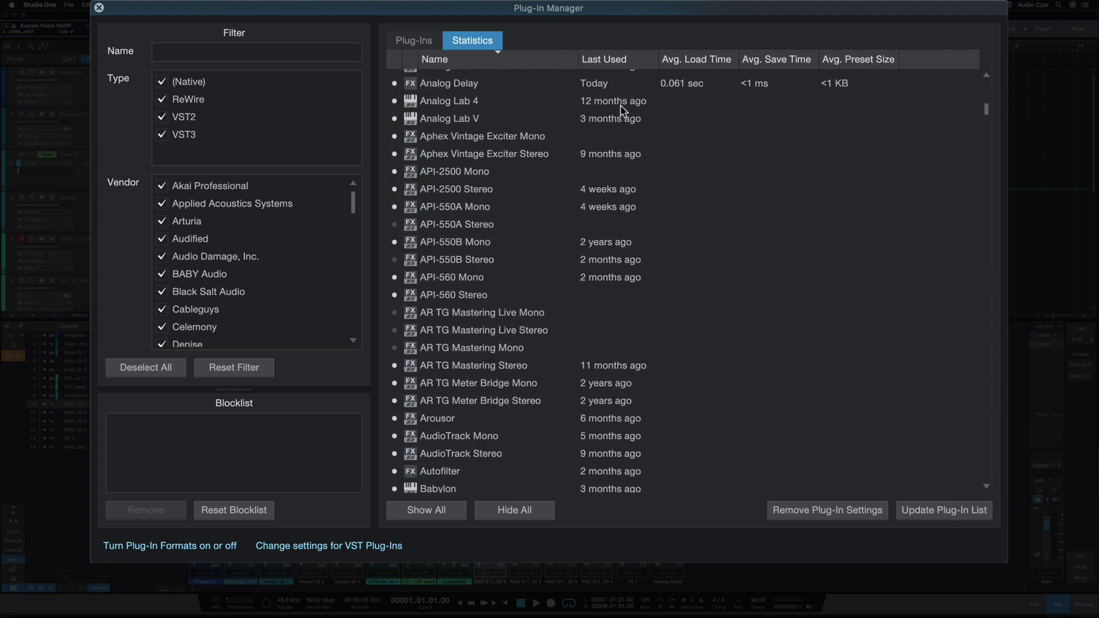
left_click(648, 171)
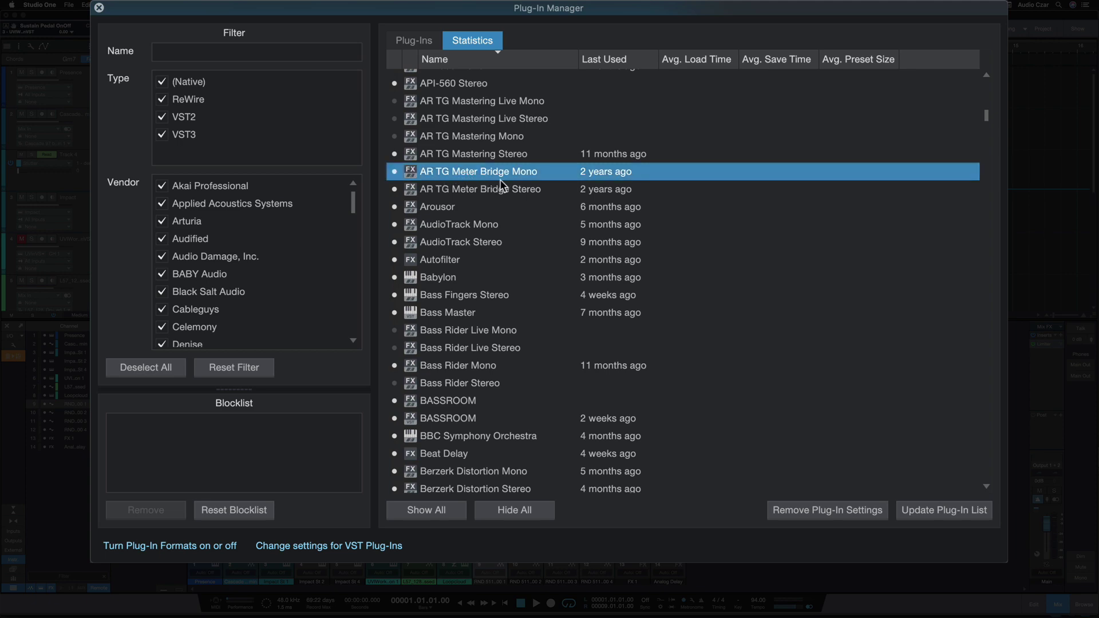
scroll(458, 234, "down", 1)
scroll(515, 225, "up", 2)
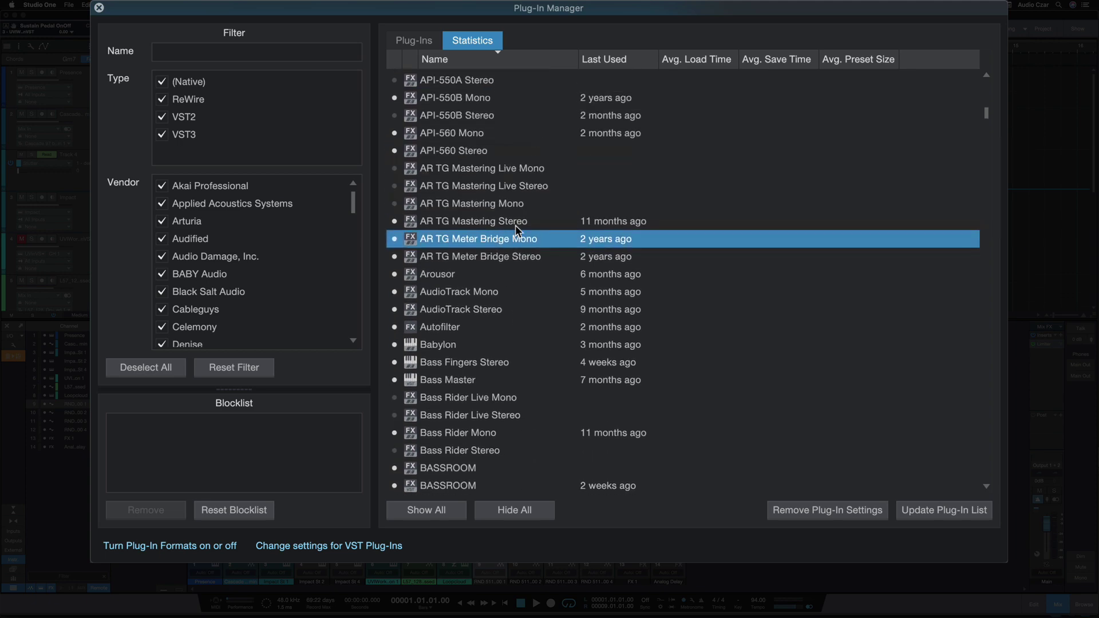
scroll(518, 225, "up", 10)
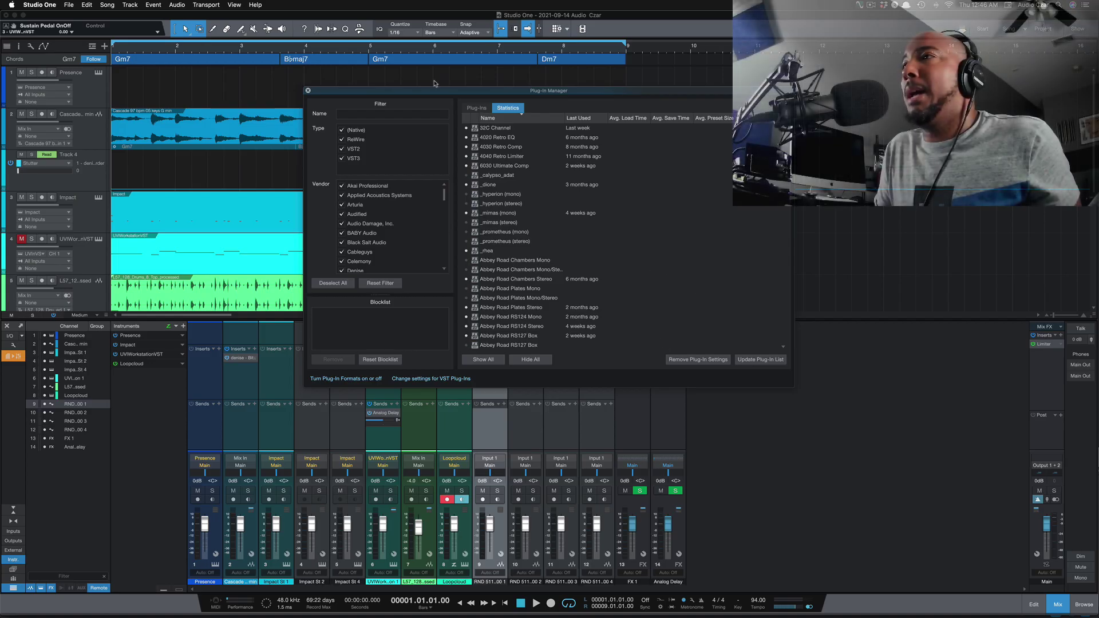
left_click(308, 90)
key("super+Tab")
key("super+Tab")
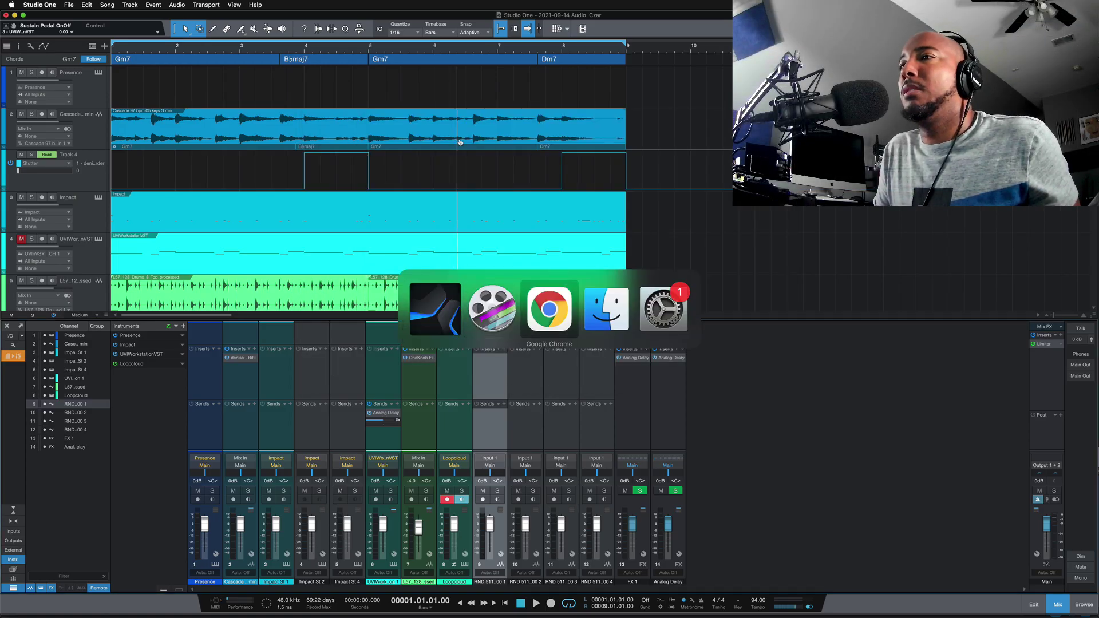
key("super+Tab")
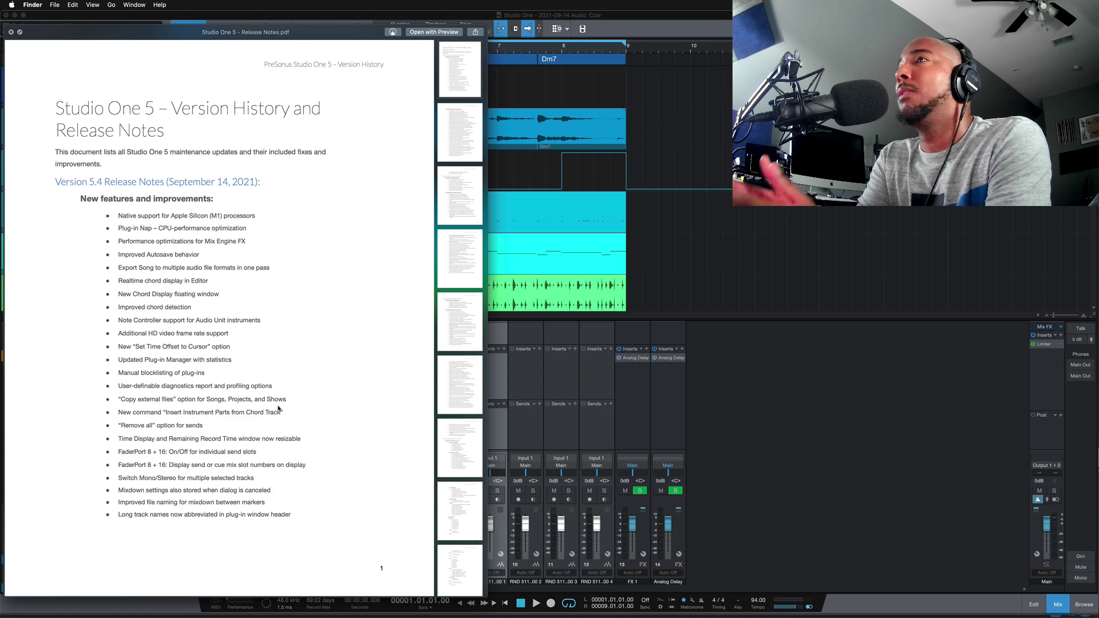
left_click(685, 269)
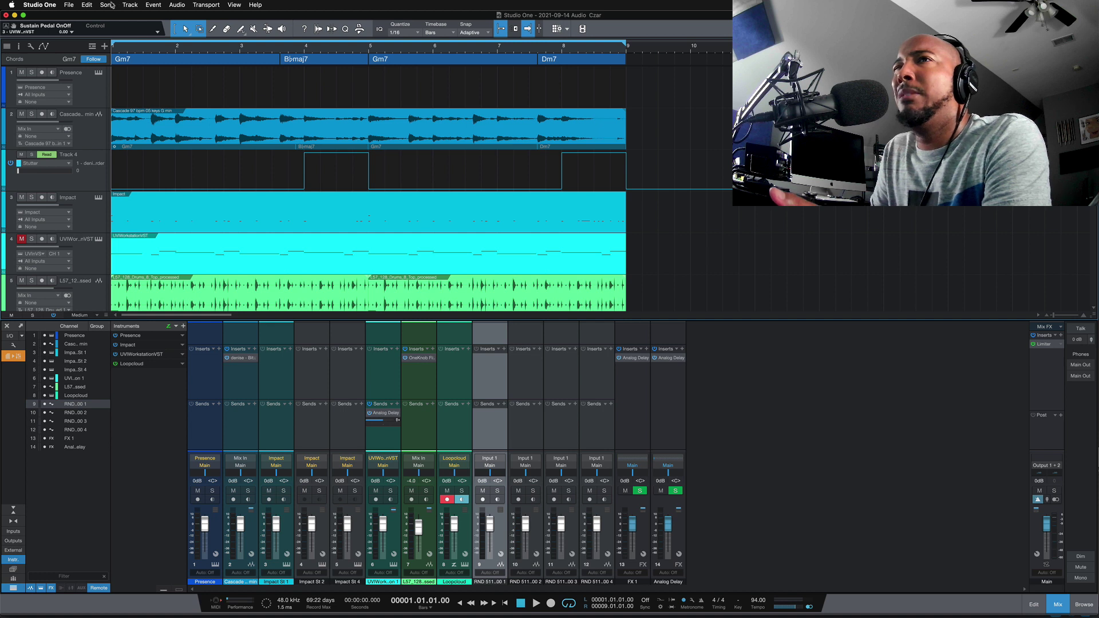
left_click(109, 5)
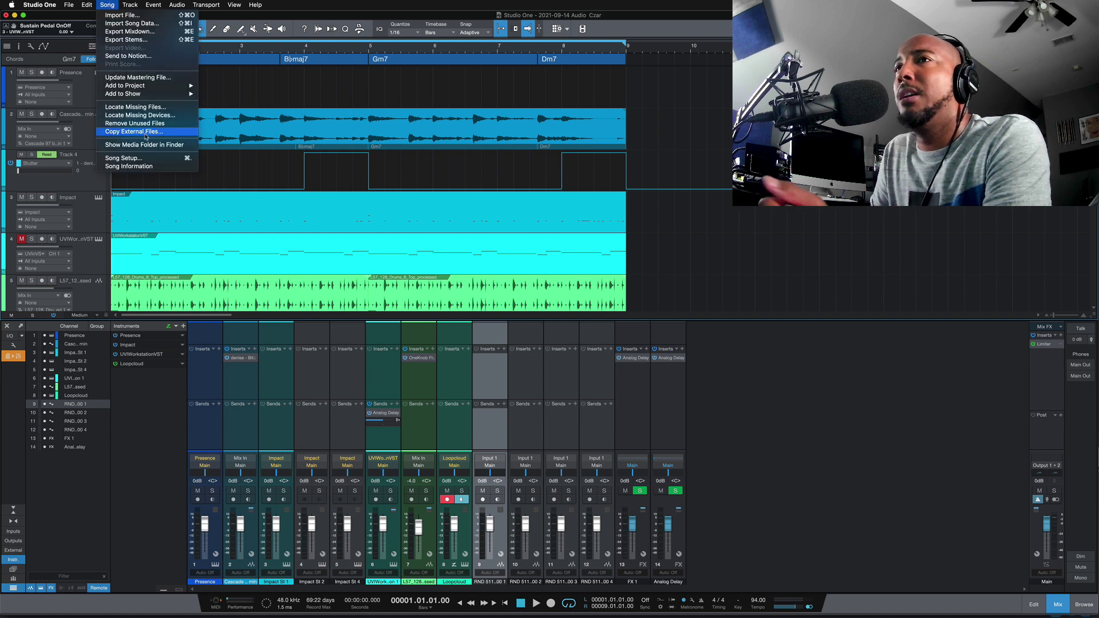
left_click(670, 253)
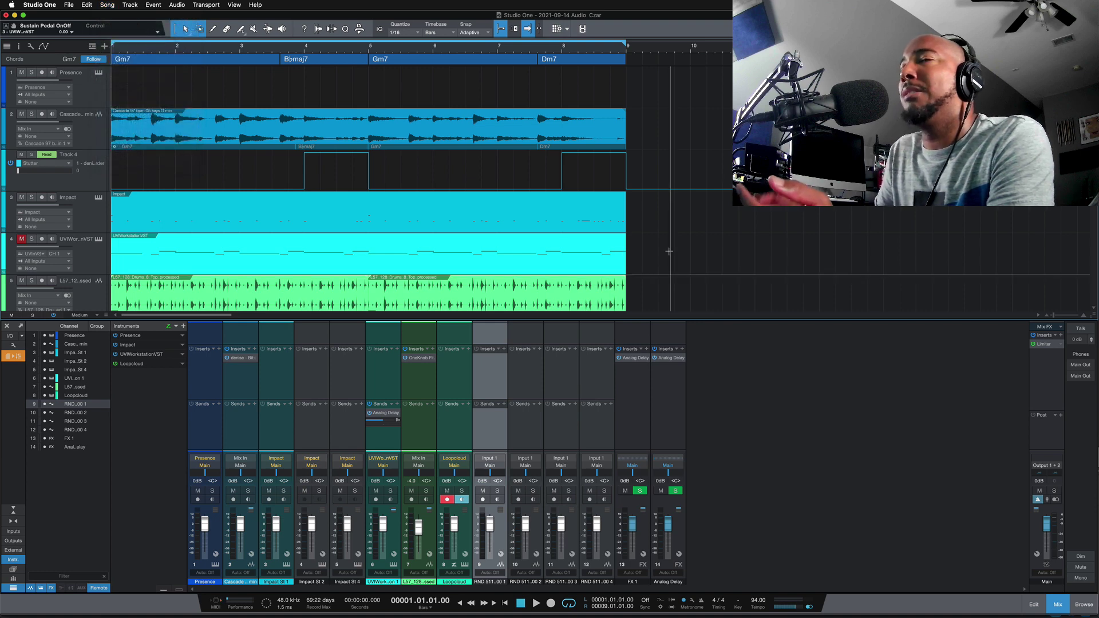
key("super+Tab")
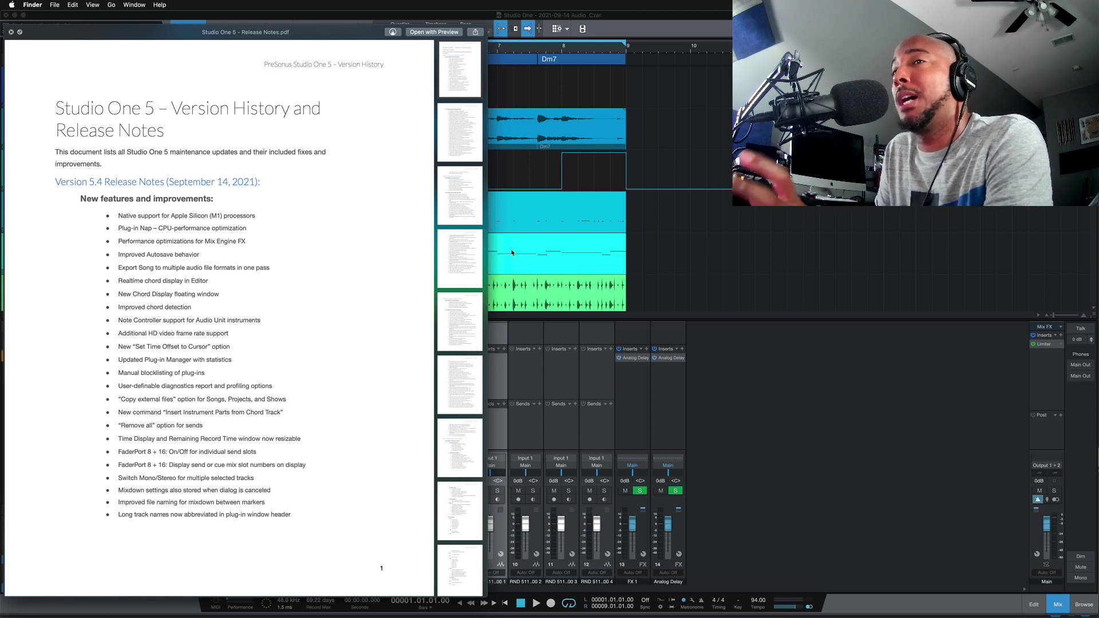
scroll(229, 404, "down", 2)
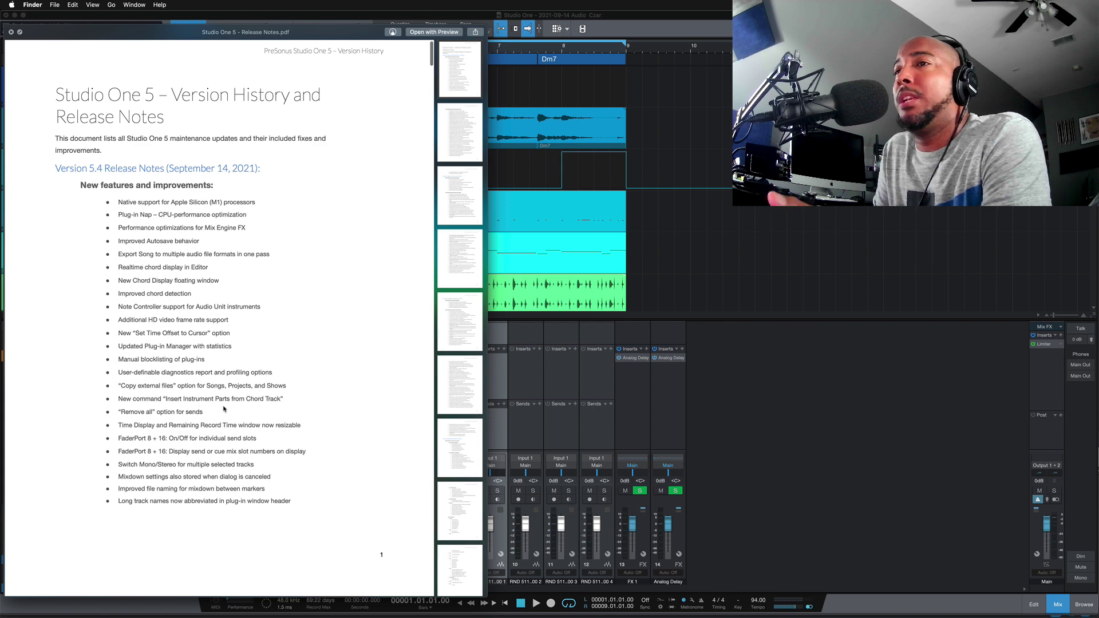
- Record-arm the Presence track, copy the Gm7 chord into it at bar 1, then remove it
left_click(728, 264)
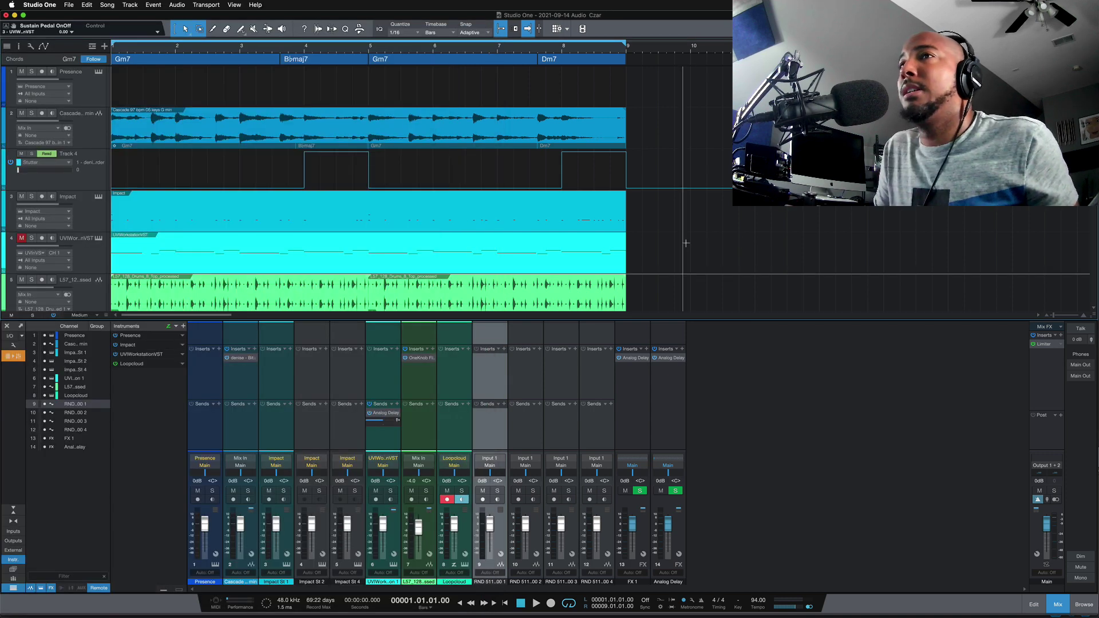
left_click(99, 94)
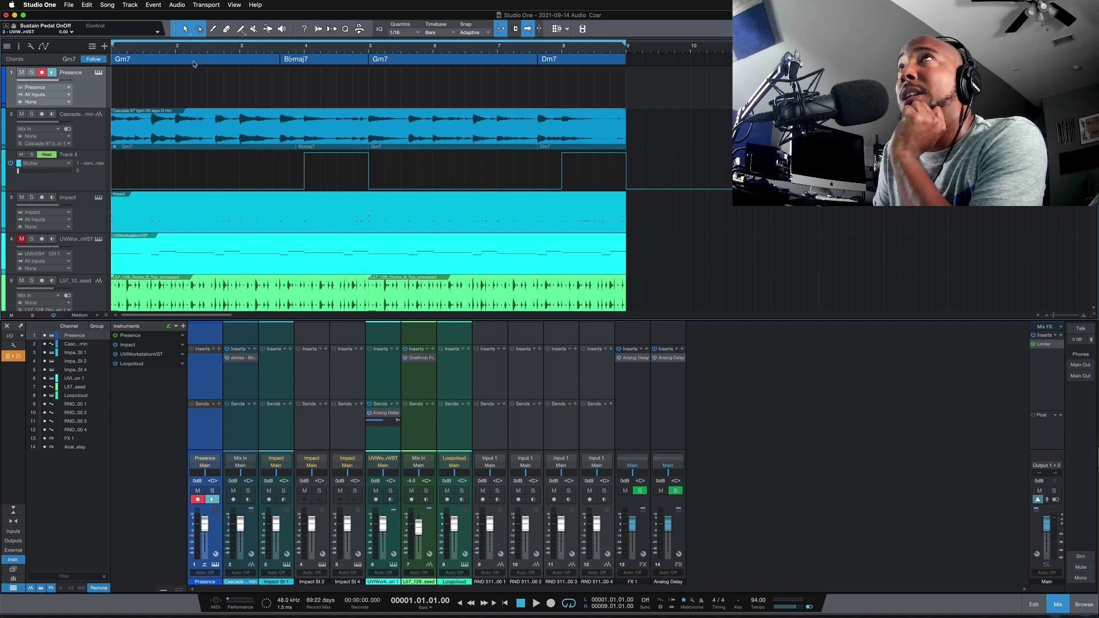
left_click(193, 65)
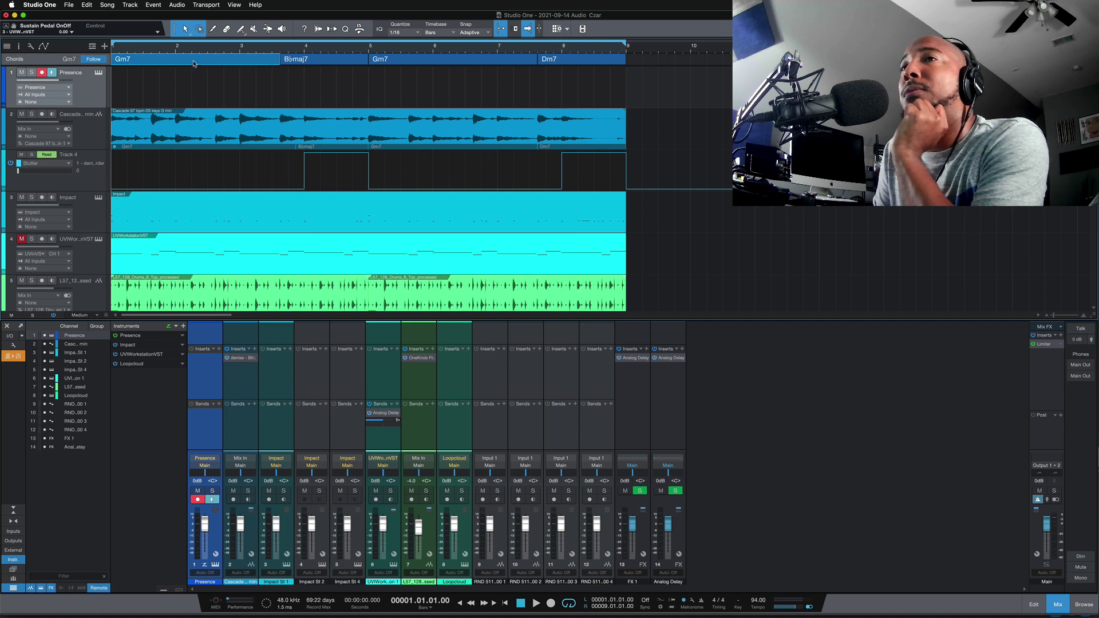
left_click_drag(193, 64, 192, 80)
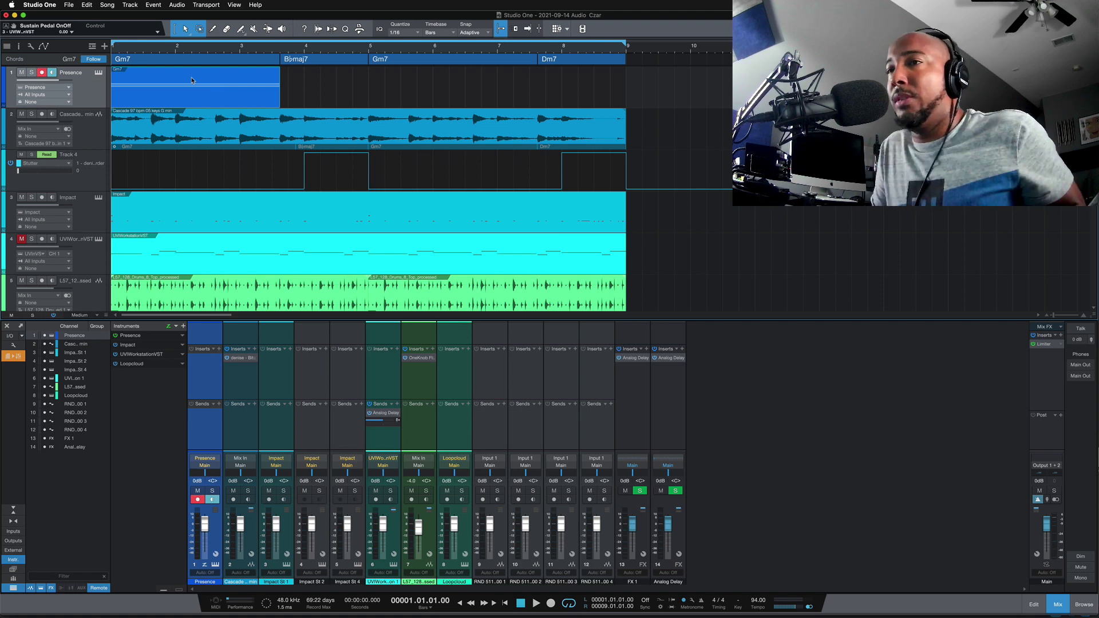
key("Delete")
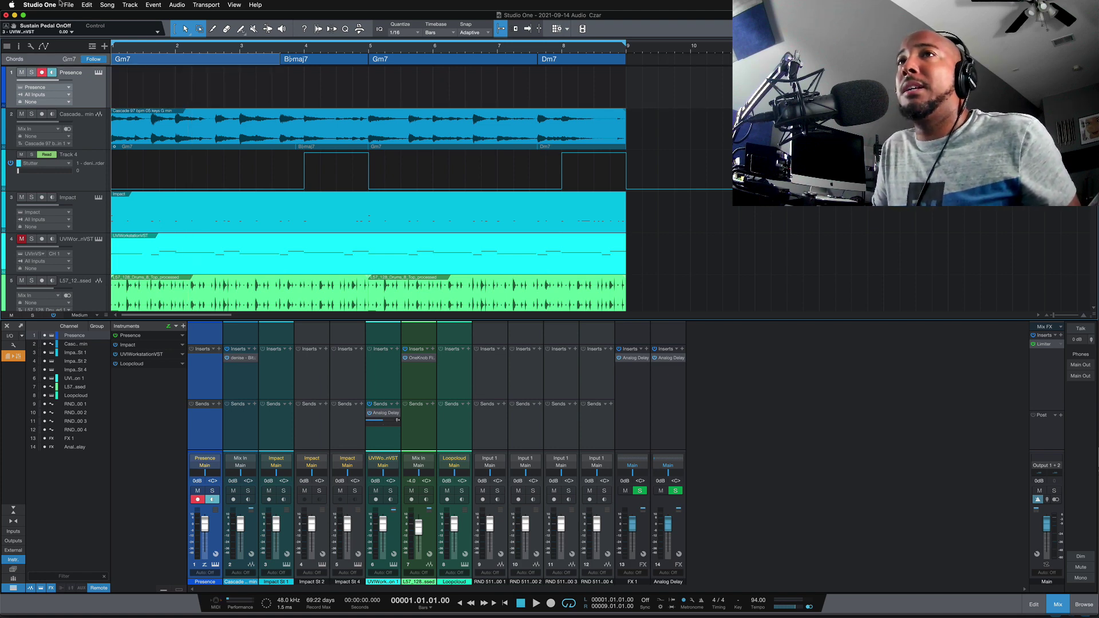
- Search Keyboard Shortcuts for 'insert in' to find Insert Instrument Parts from Chord Track, then cancel
left_click(40, 5)
left_click(53, 36)
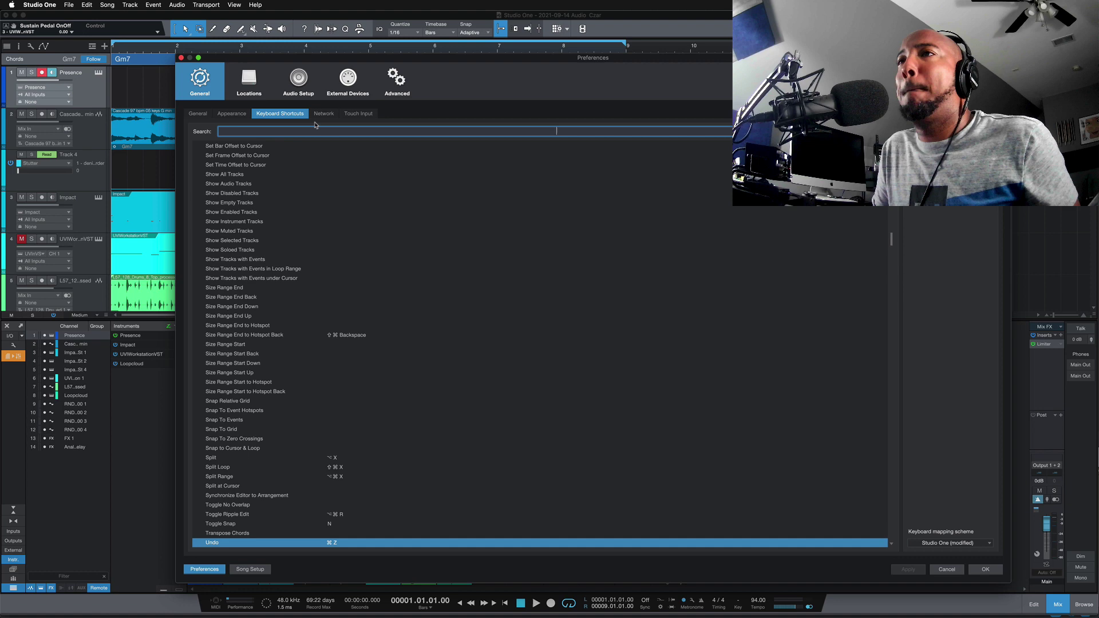
type("insert in")
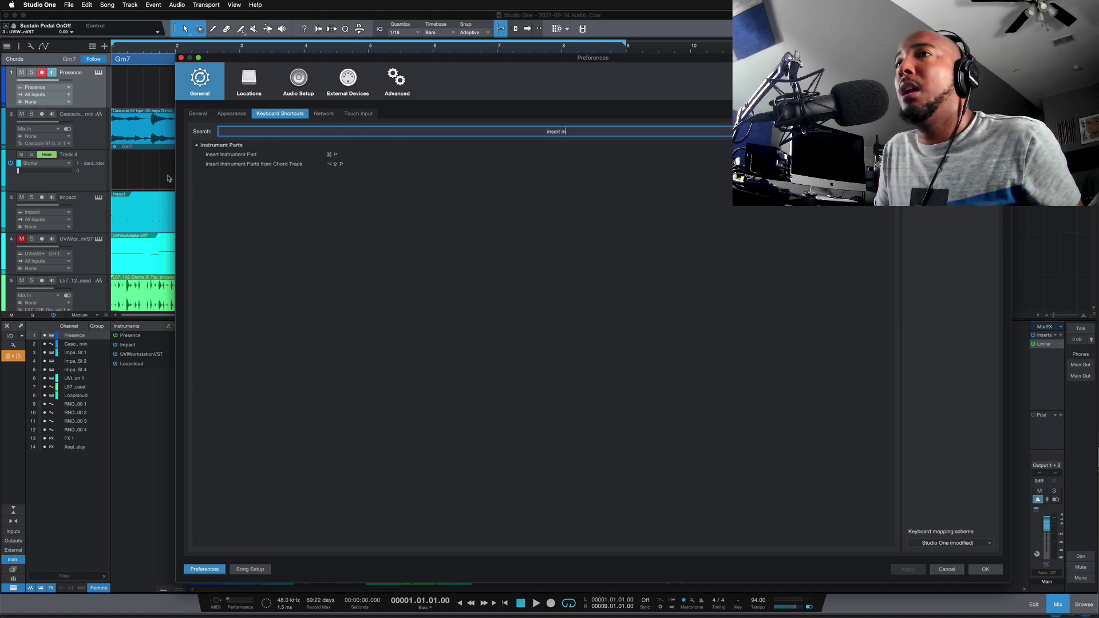
left_click(249, 166)
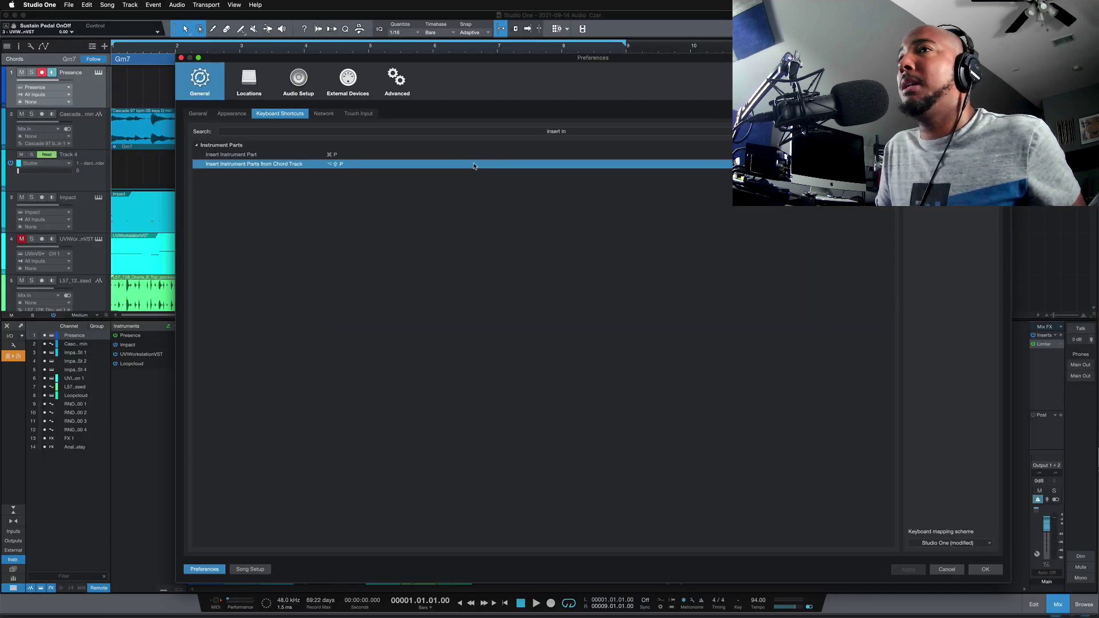
left_click(946, 569)
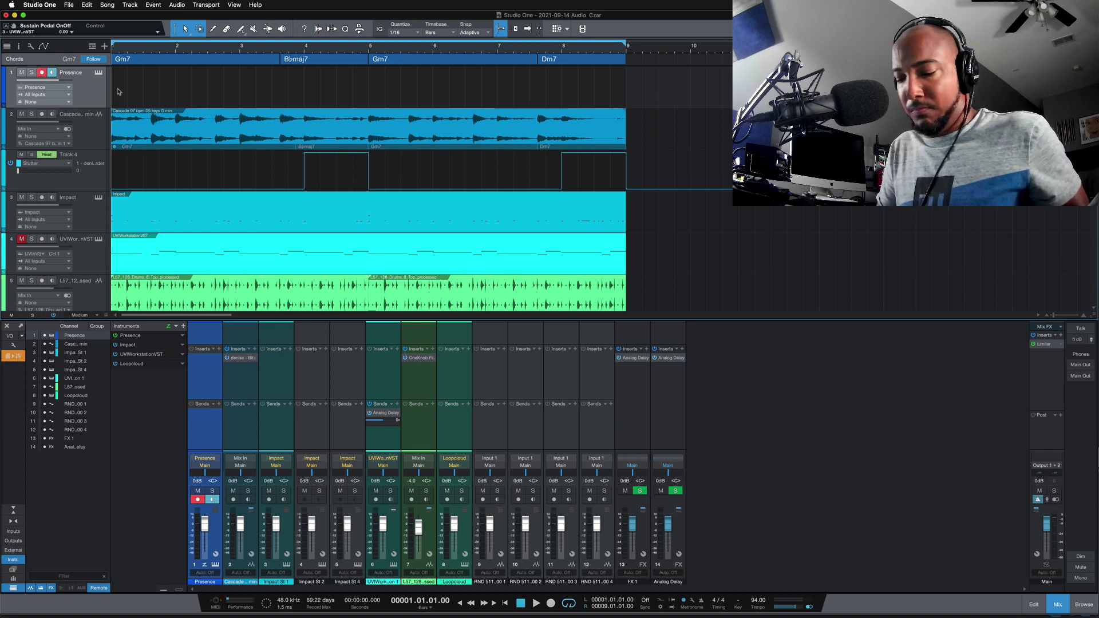
- Drag the chord track onto Presence to create parts, then delete them
left_click_drag(119, 90, 119, 91)
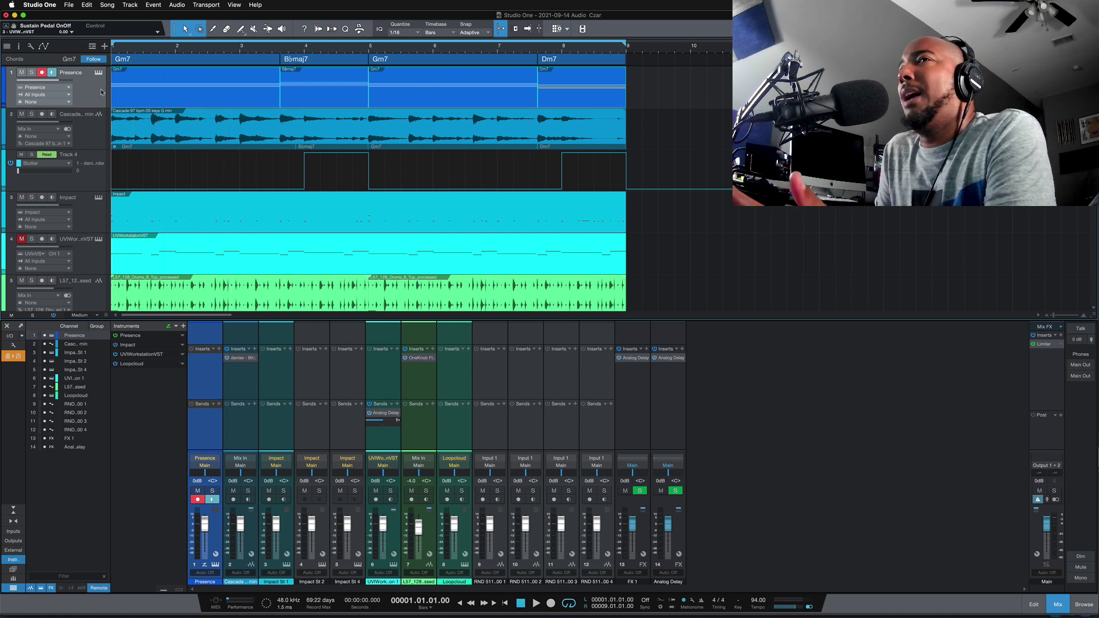
key("Delete")
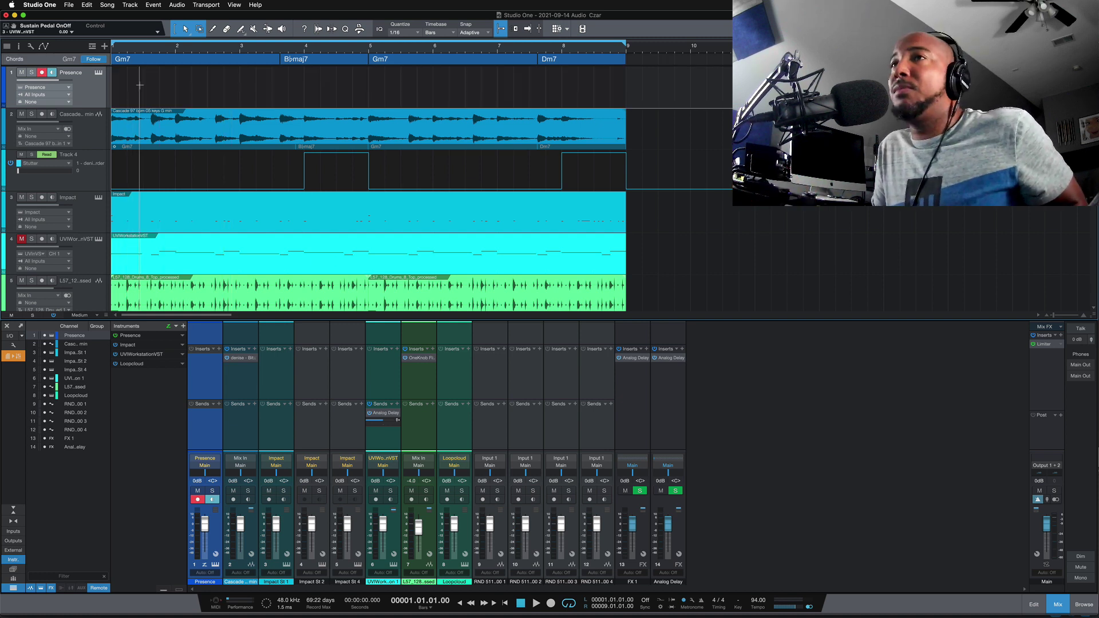
scroll(85, 257, "down", 8)
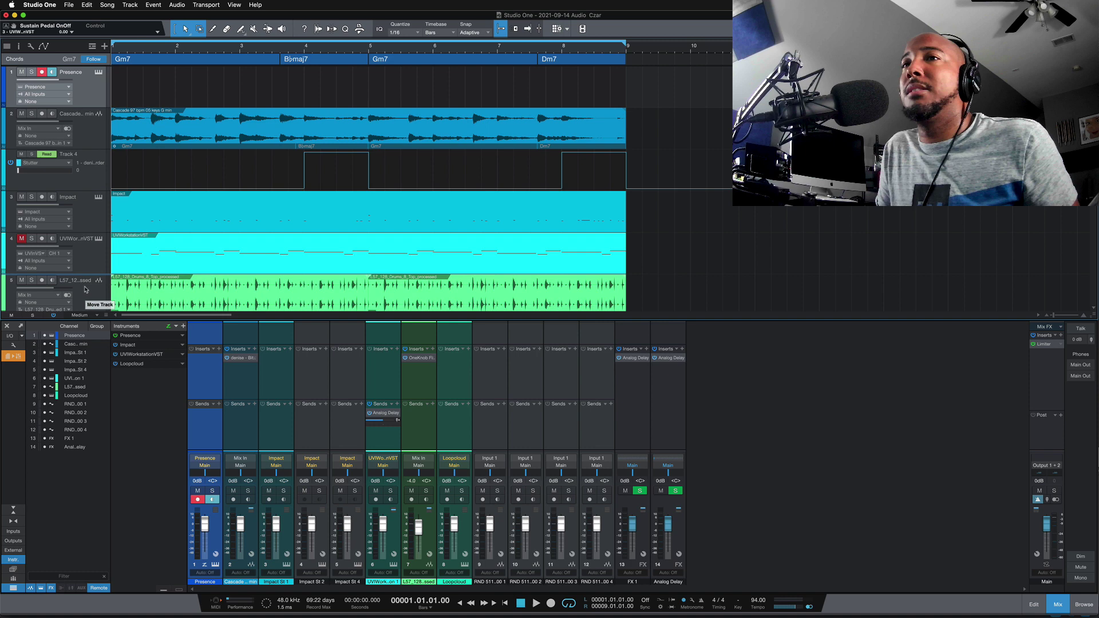
scroll(92, 297, "up", 2)
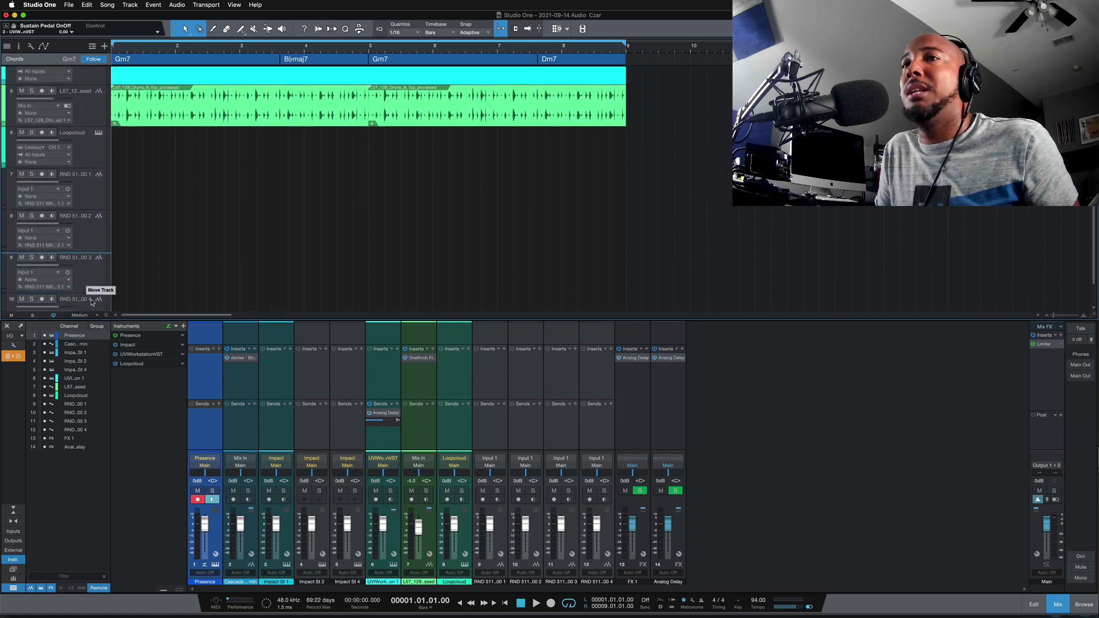
- Move Presence below the RND tracks and insert instrument parts from the chord track
left_click_drag(90, 295, 92, 301)
scroll(189, 201, "up", 10)
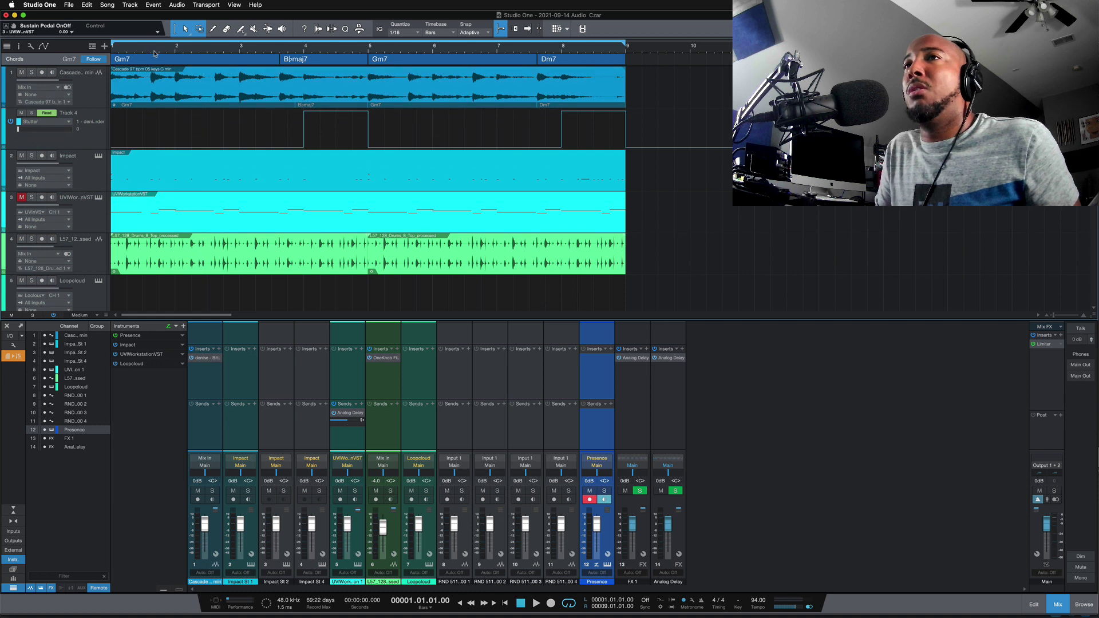
scroll(136, 130, "down", 8)
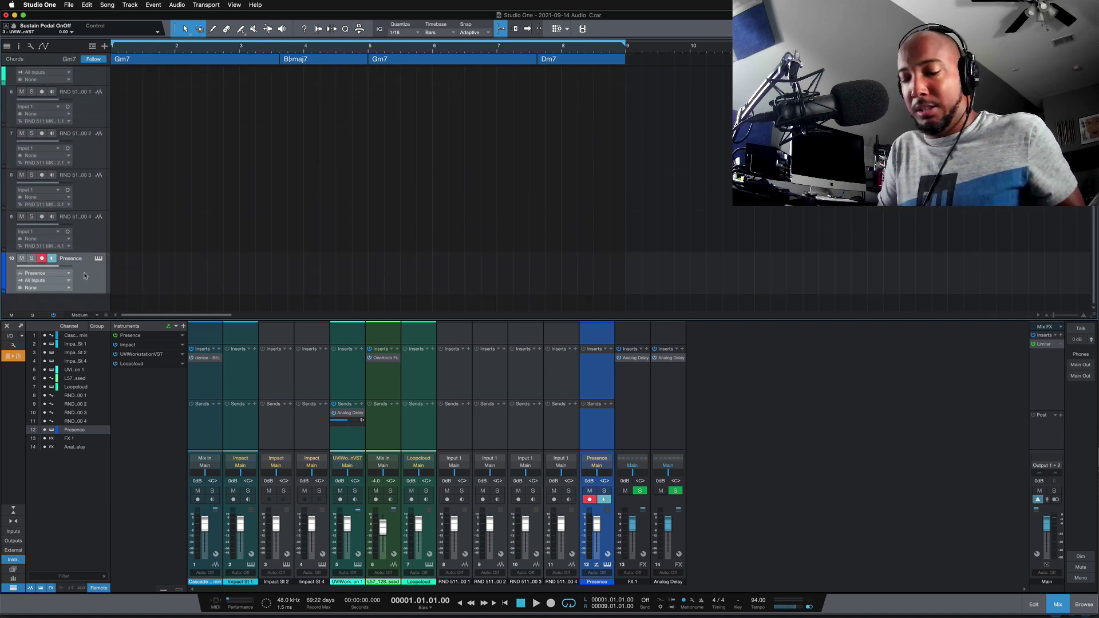
key("super+v")
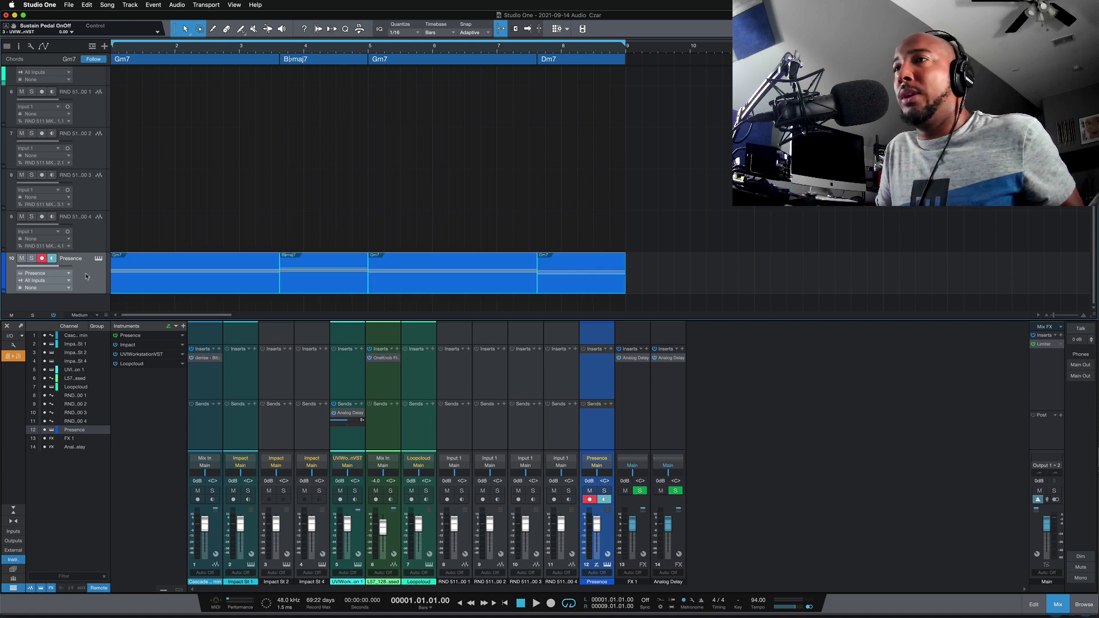
scroll(283, 225, "up", 8)
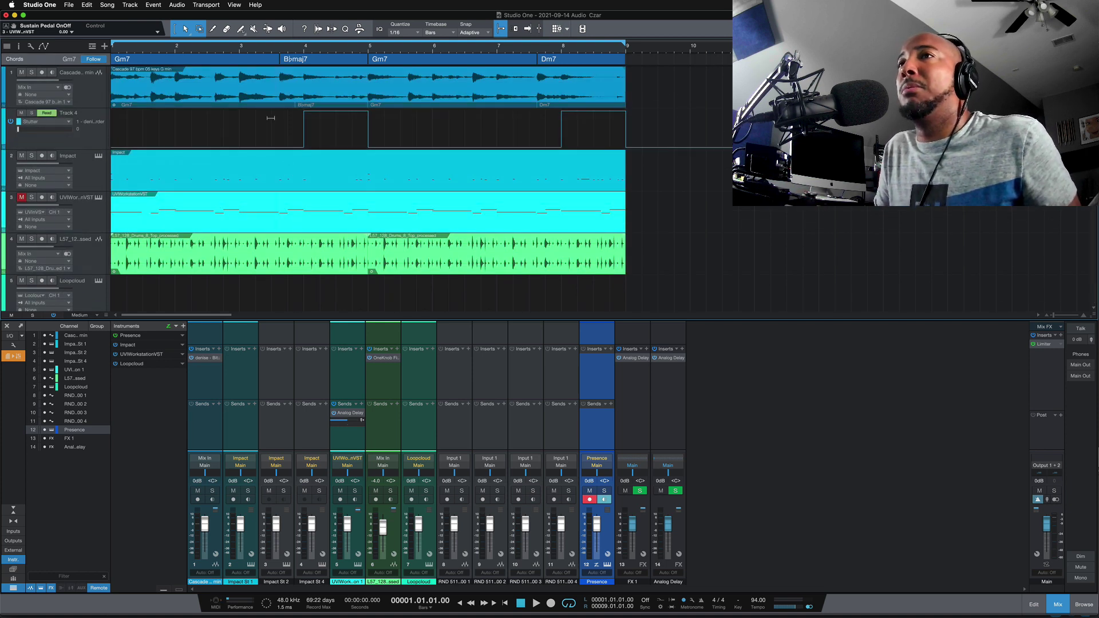
key("super+Tab")
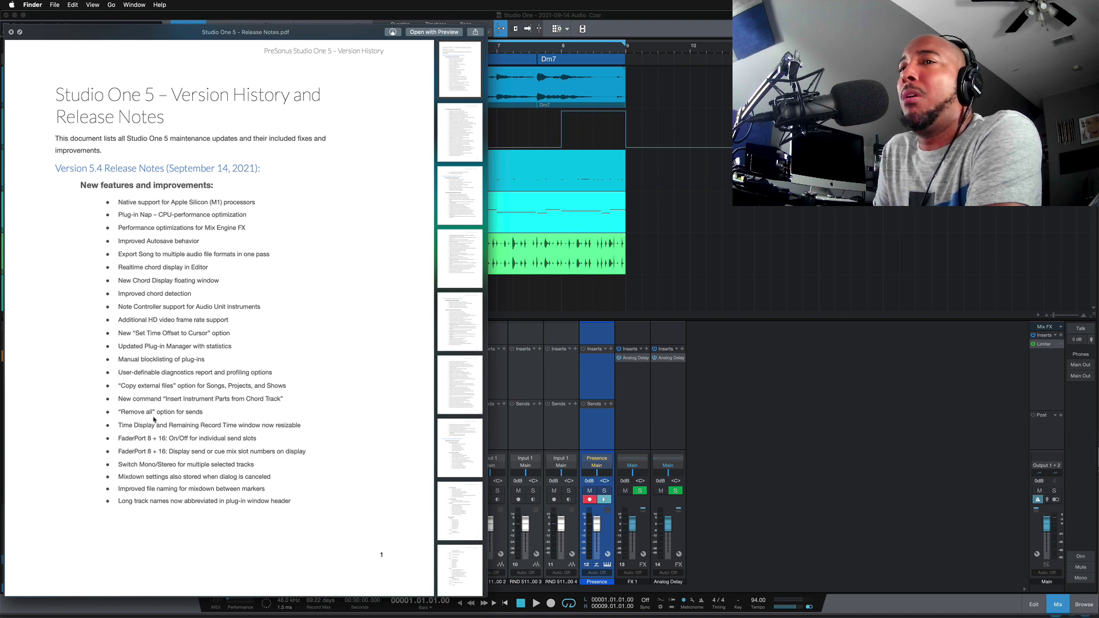
- Close the release notes and check channel 8's sends menus for the Remove All option
left_click(627, 298)
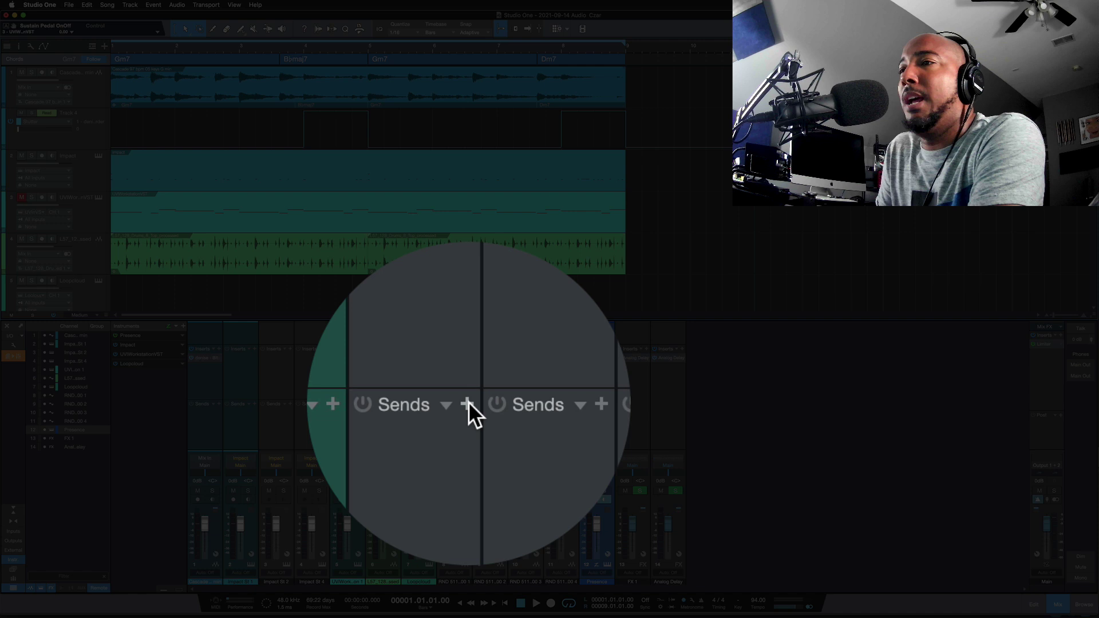
left_click(463, 404)
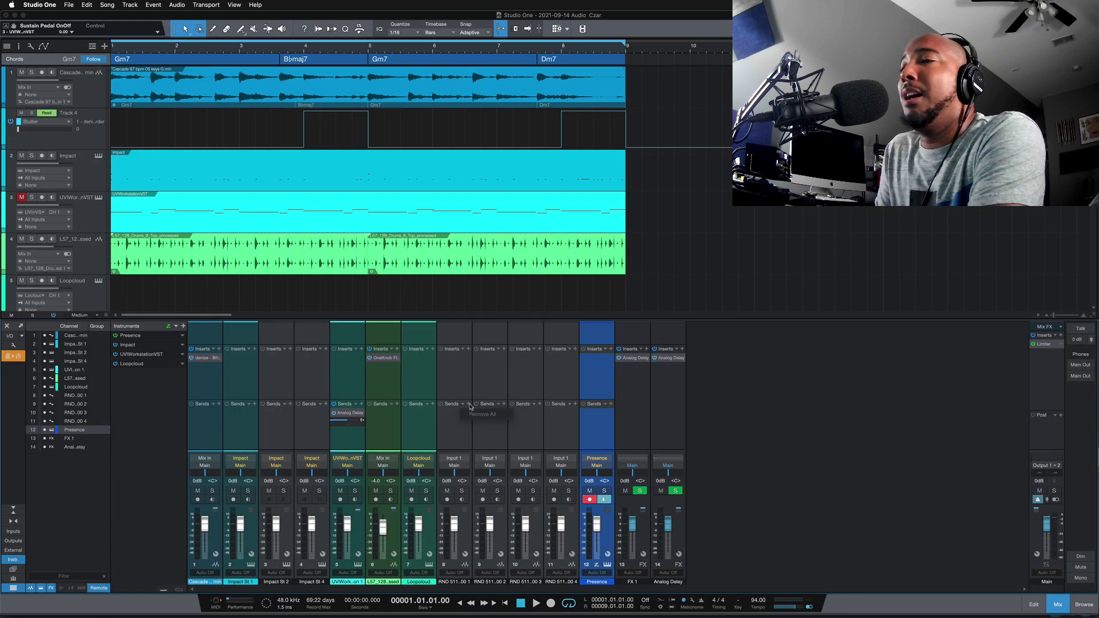
left_click(450, 381)
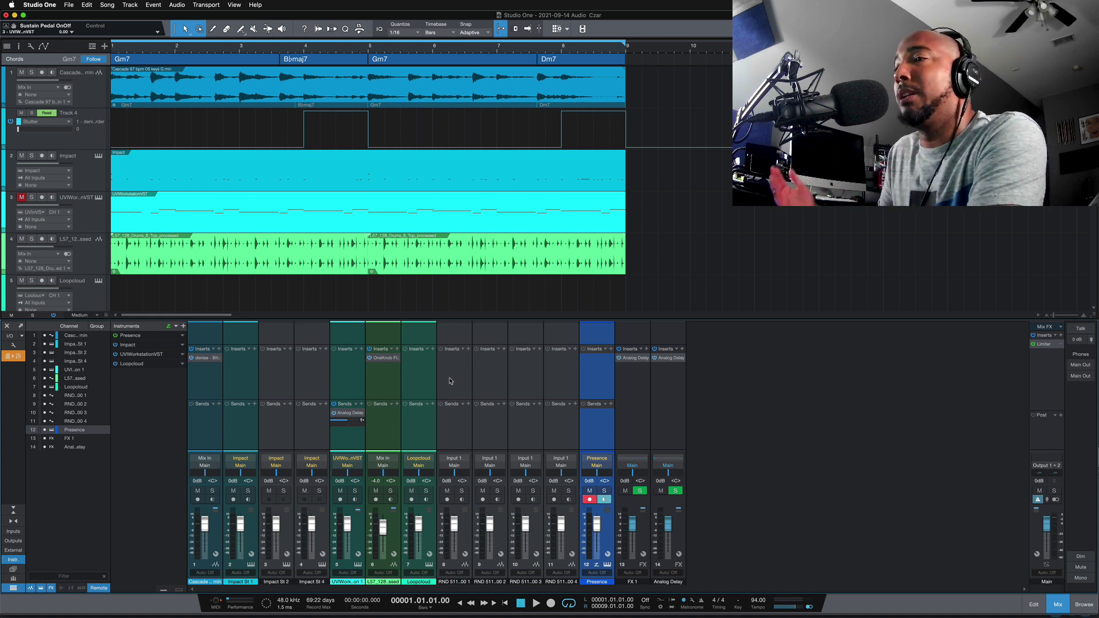
right_click(461, 408)
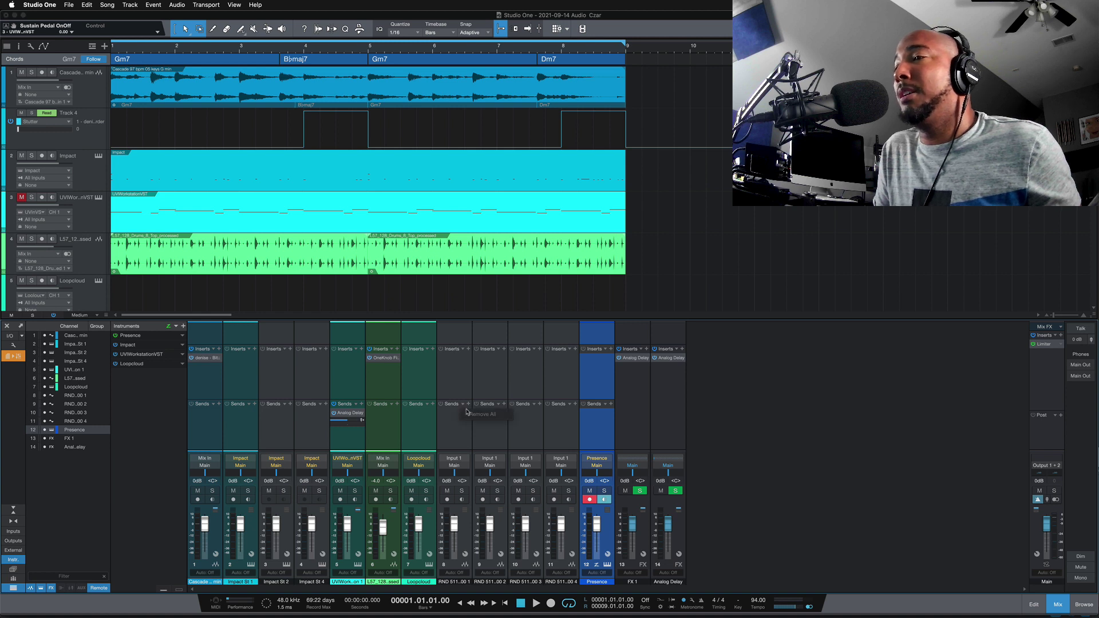
left_click(458, 384)
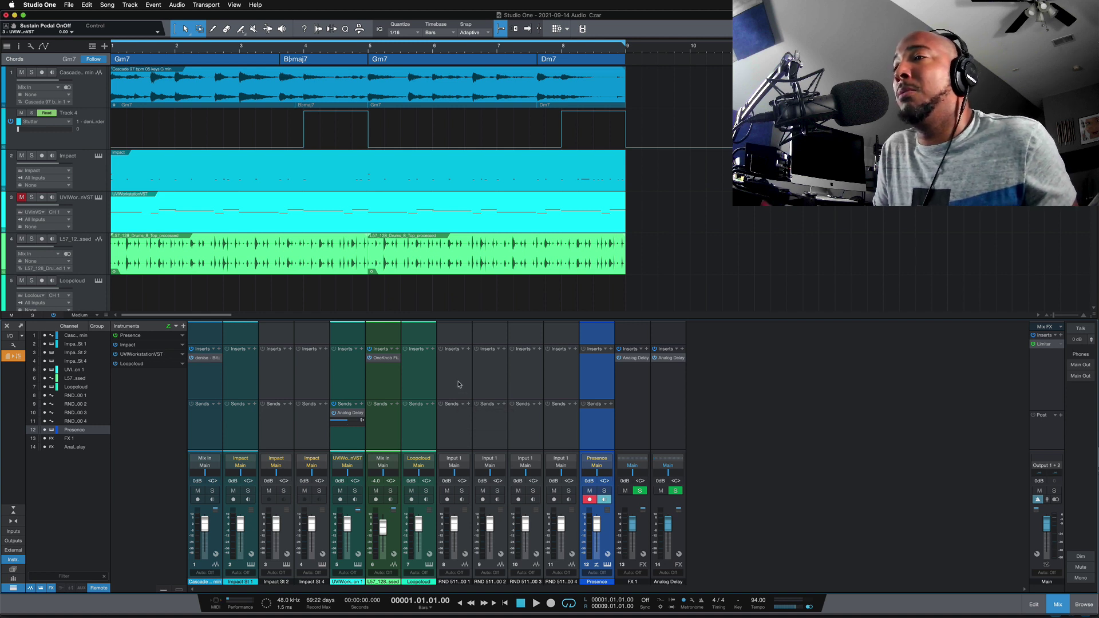
- Select RND channels 8 through 11, check the release notes, then switch all four to stereo together
left_click(456, 425)
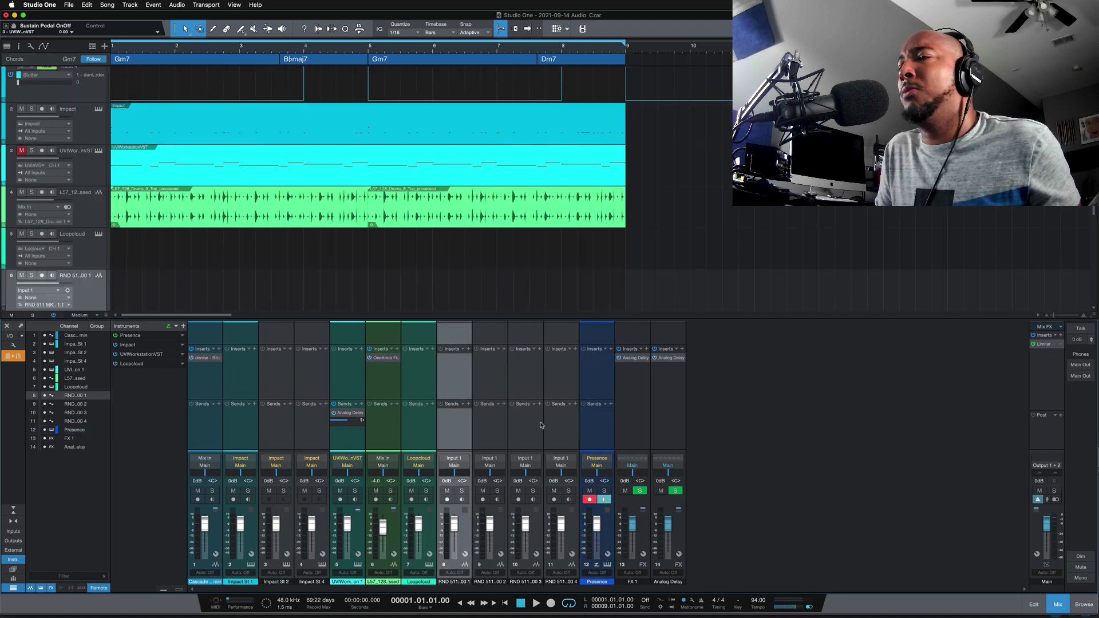
left_click(557, 427, "shift")
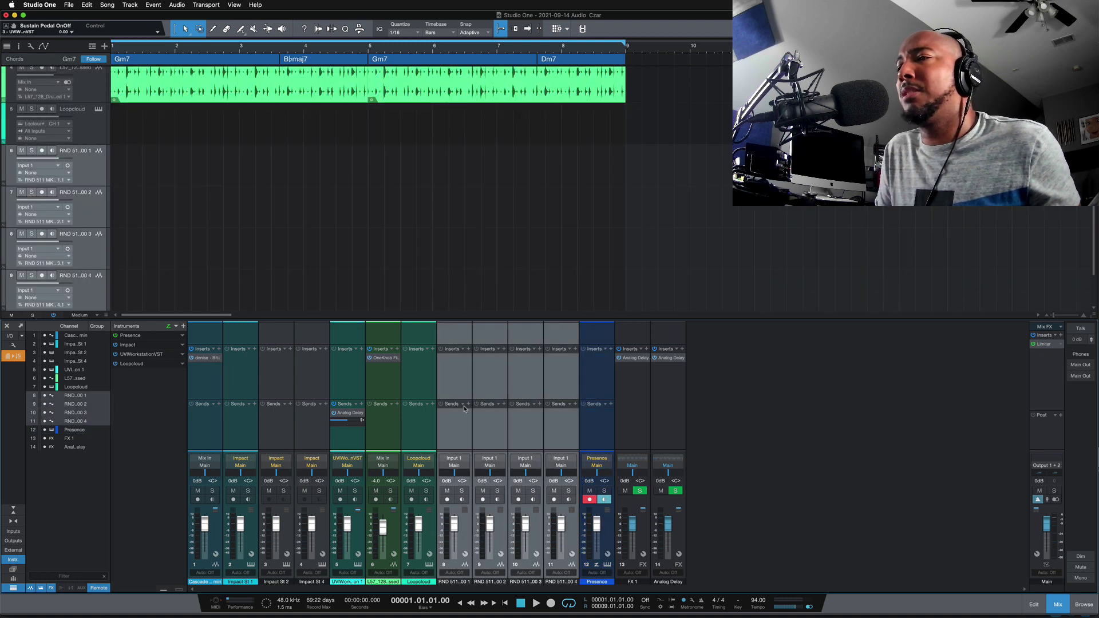
key("super+Tab")
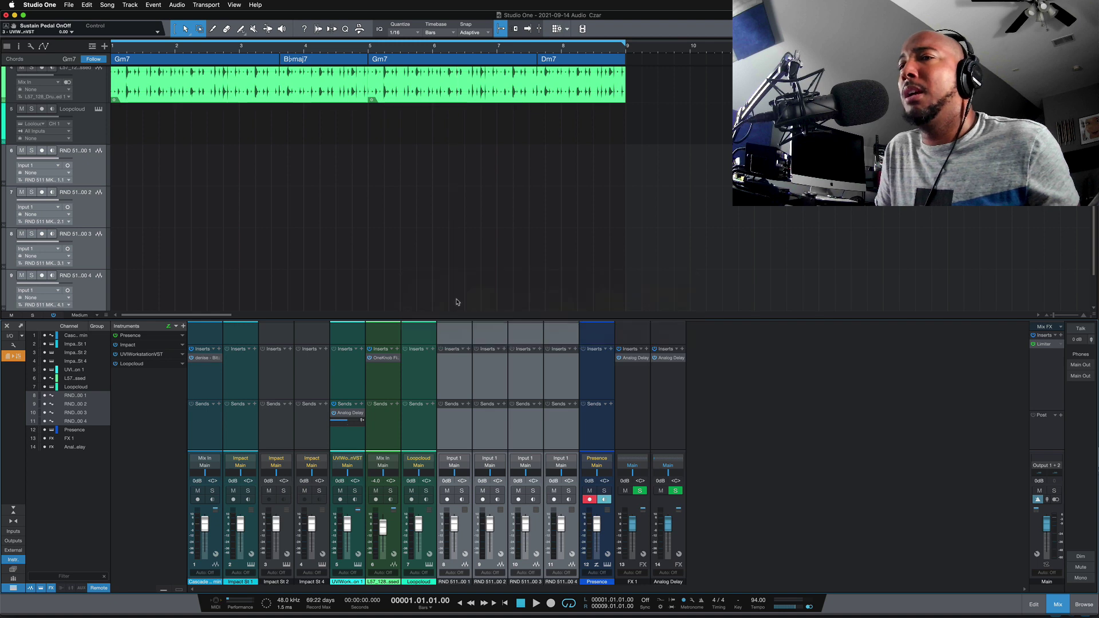
key("super+Tab")
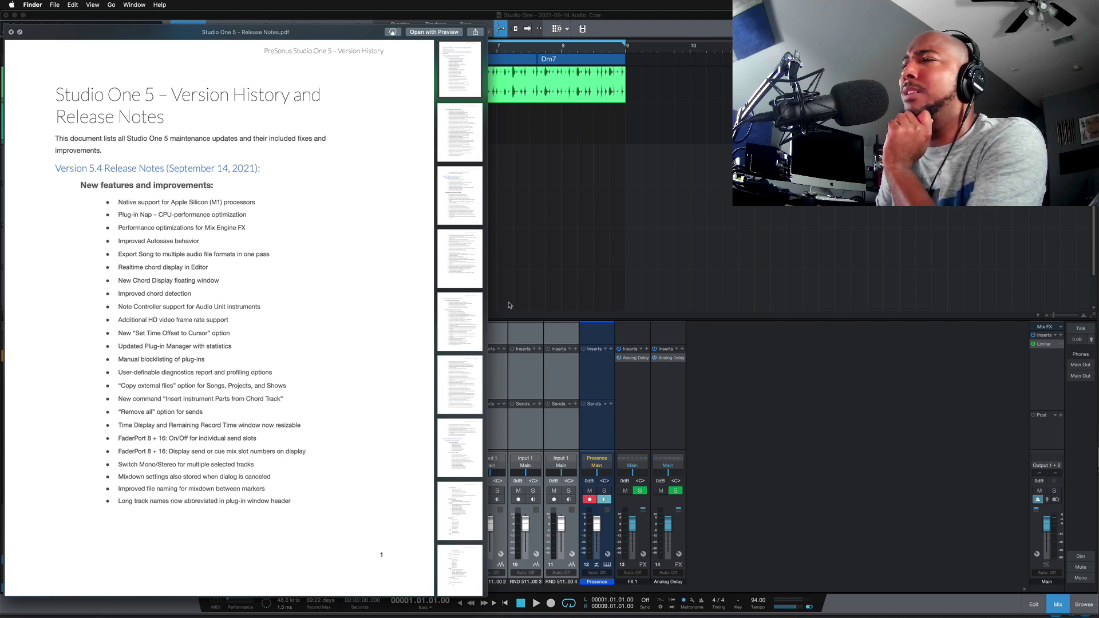
left_click(553, 283)
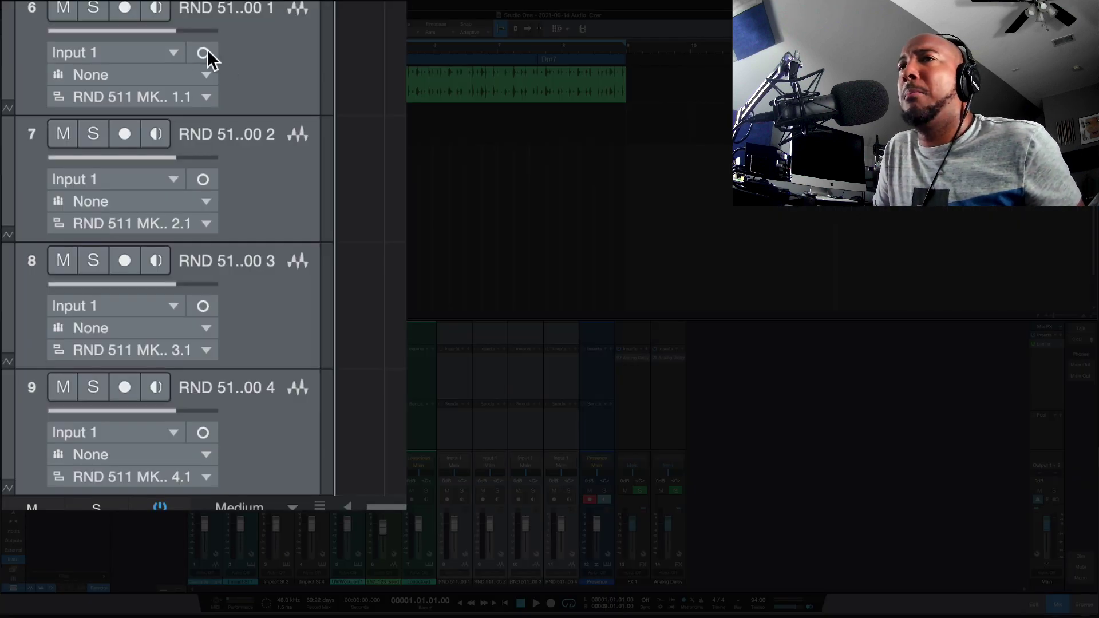
left_click(204, 53)
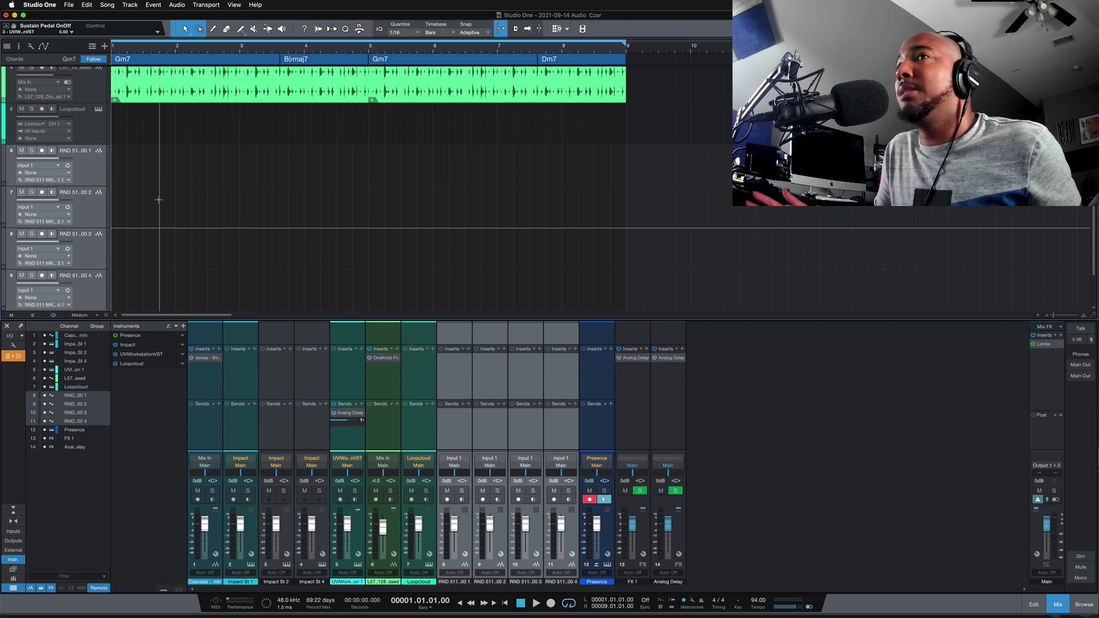
key("super+Tab")
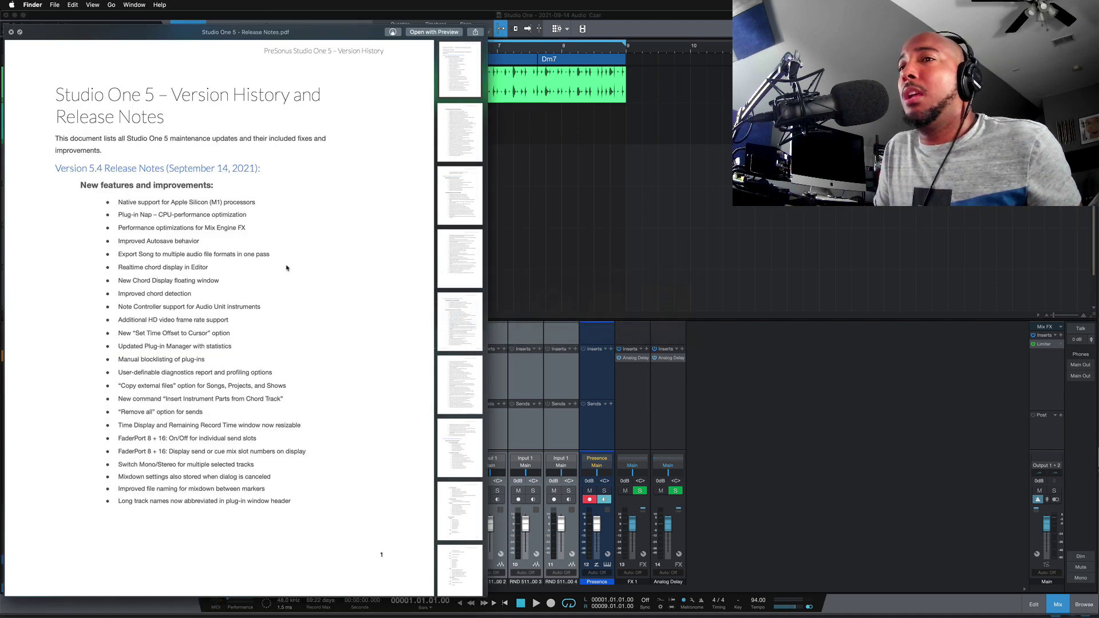
scroll(191, 511, "down", 1)
scroll(192, 512, "down", 1)
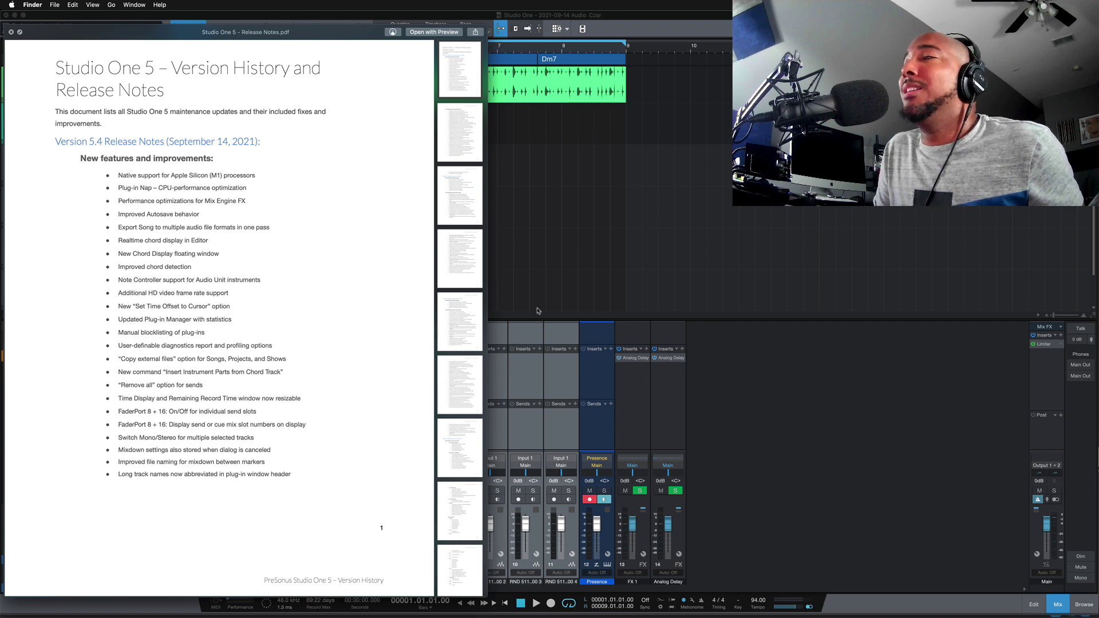
left_click(559, 291)
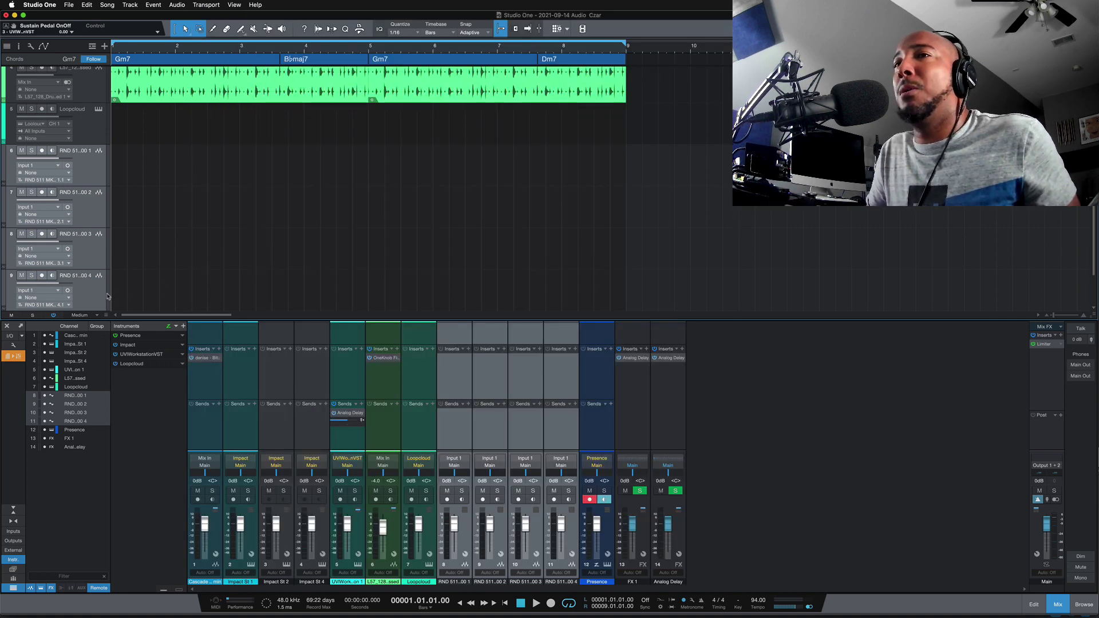
- Rename the last RND track to 'This is a very long track name, glad presonus has fixed this in studio one 5.4'
left_click(92, 283)
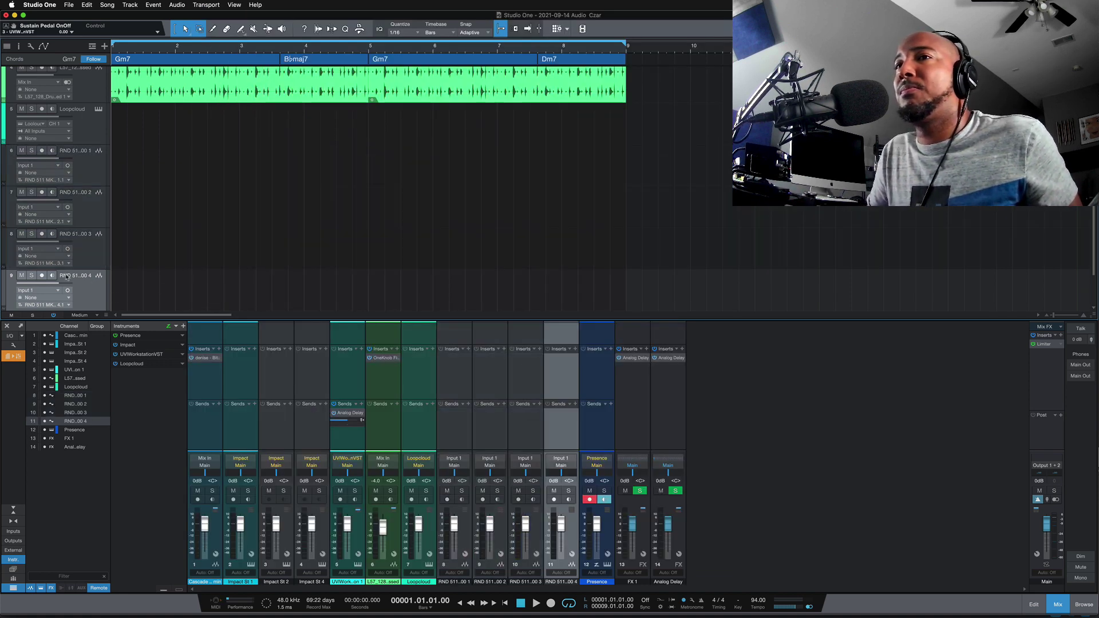
double_click(67, 277)
type("This is a")
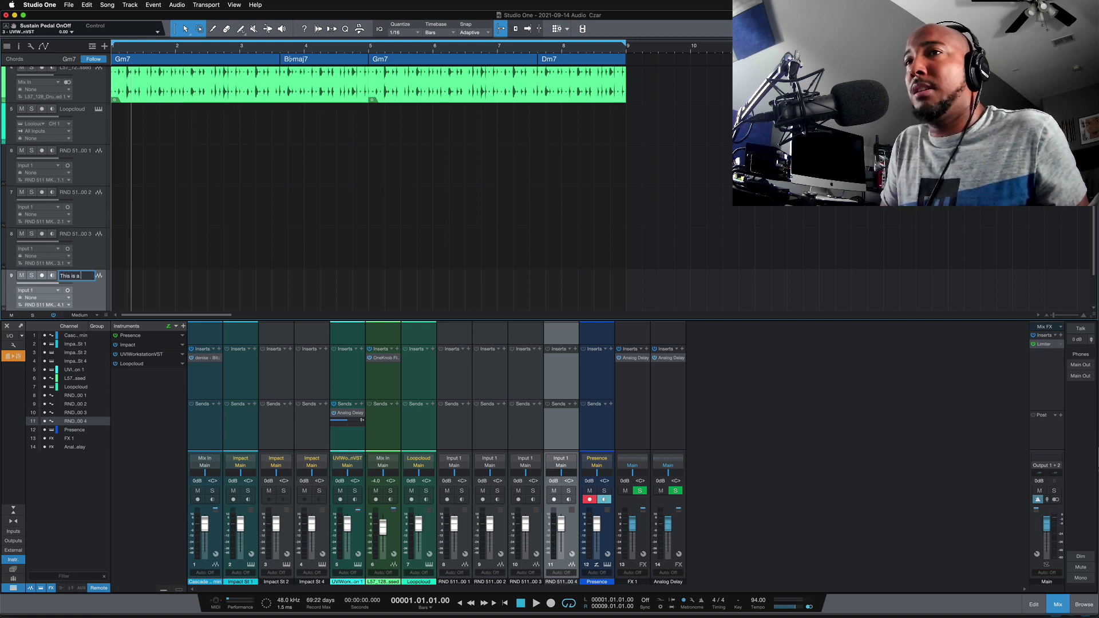
type(" very l")
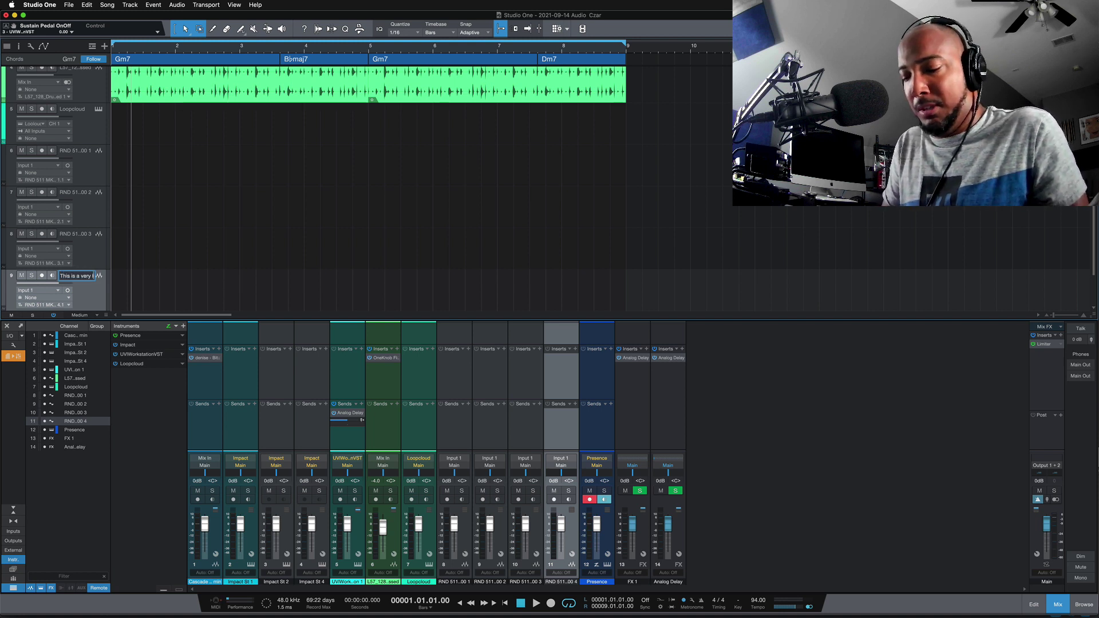
type("ong track nasme")
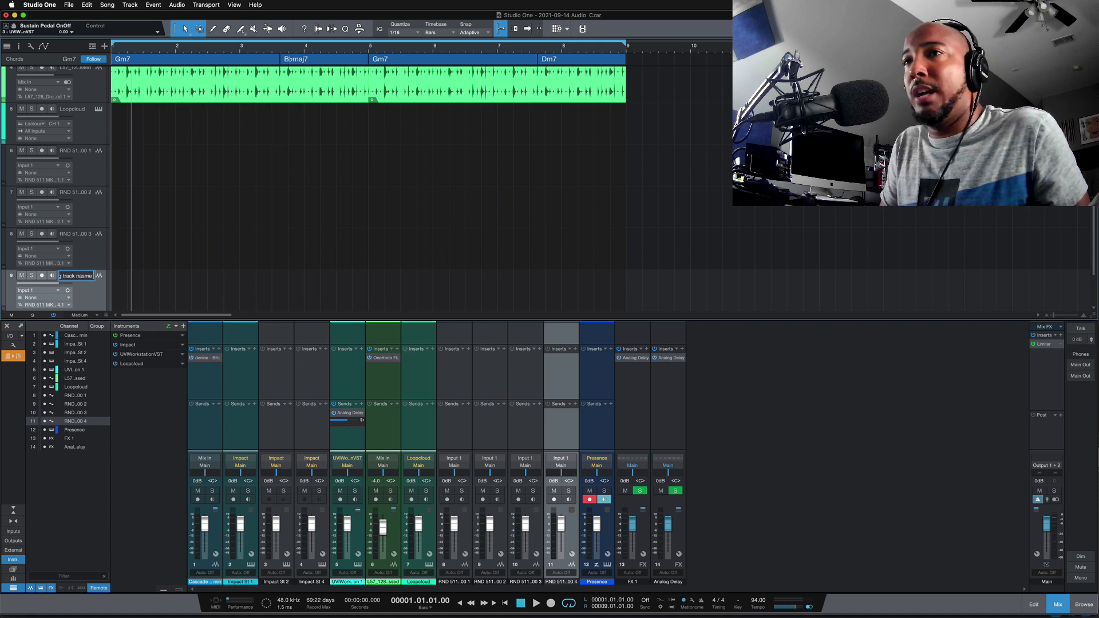
key("BackSpace")
key("BackSpace")
key("BackSpace")
type("me, g")
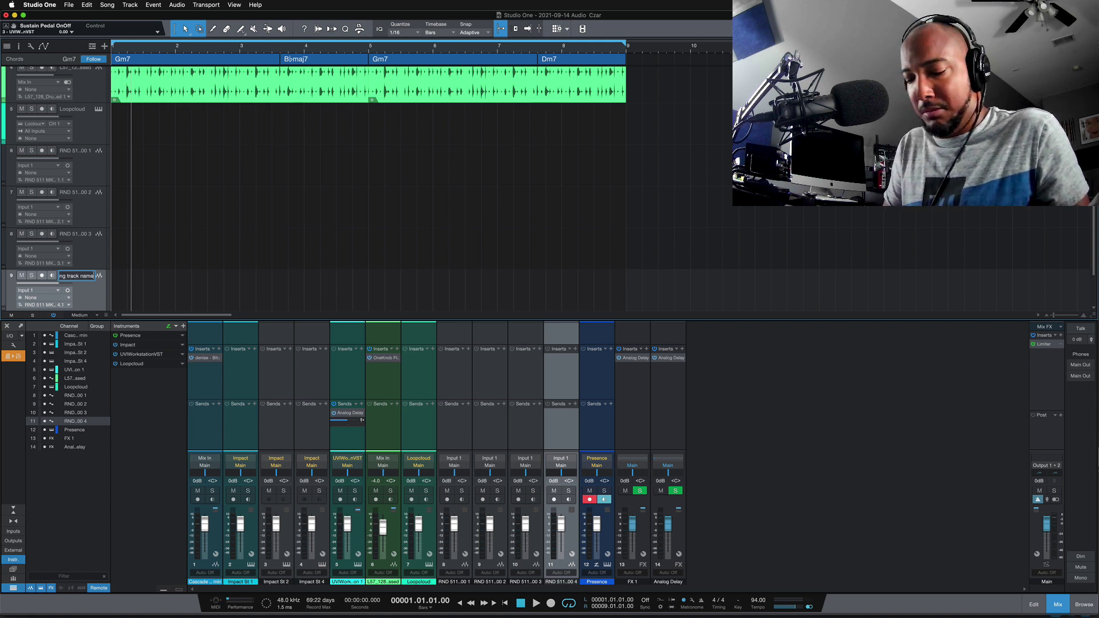
type("lad")
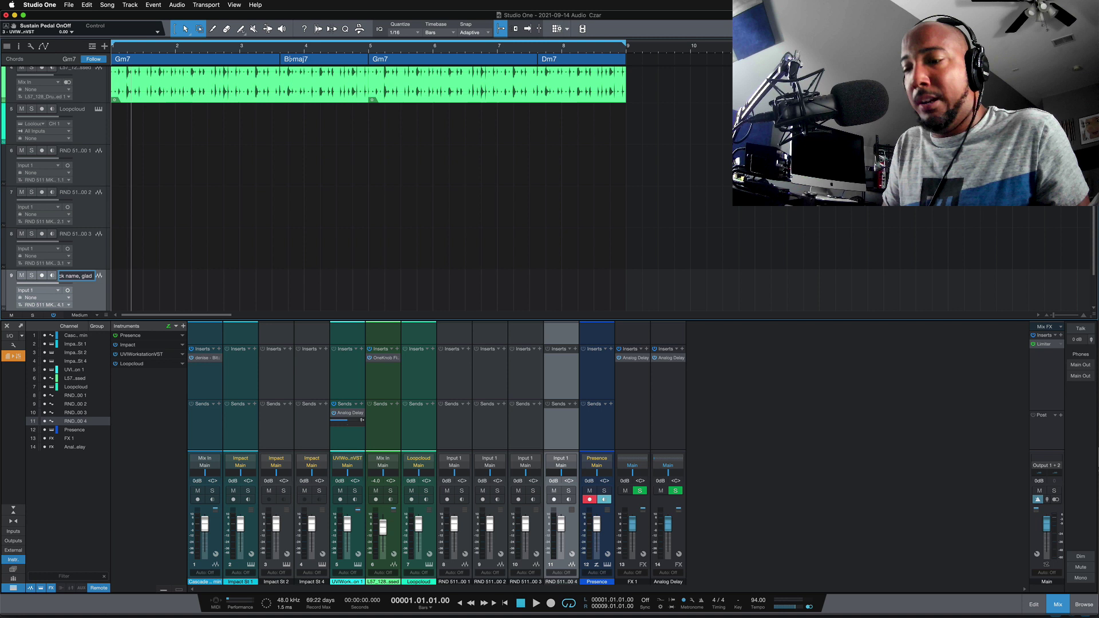
type(" presonus ha")
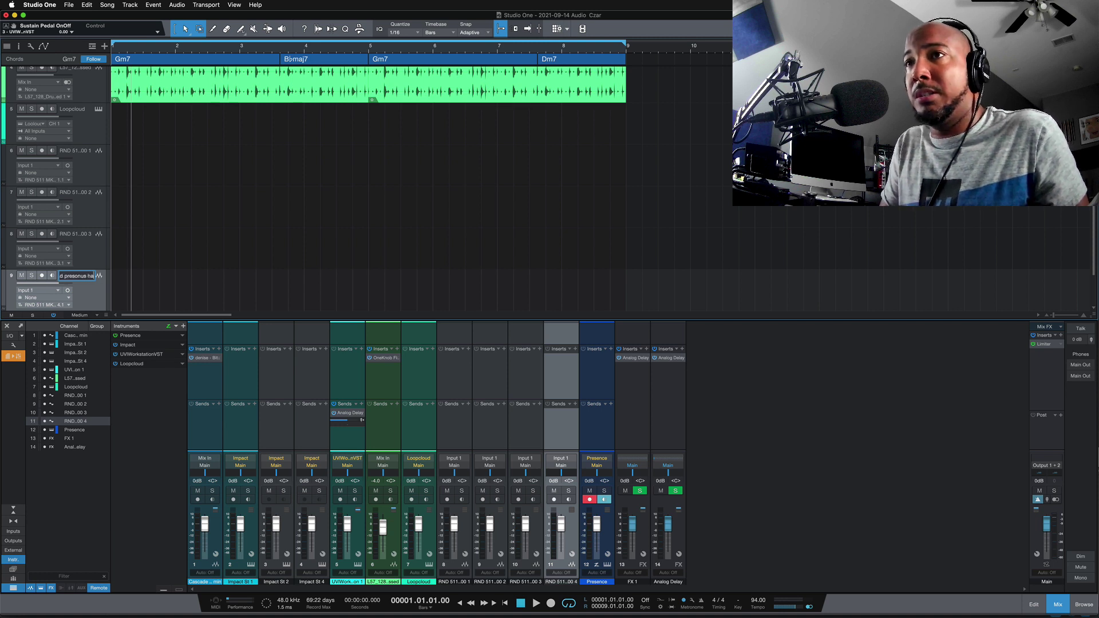
type("s fixed thi")
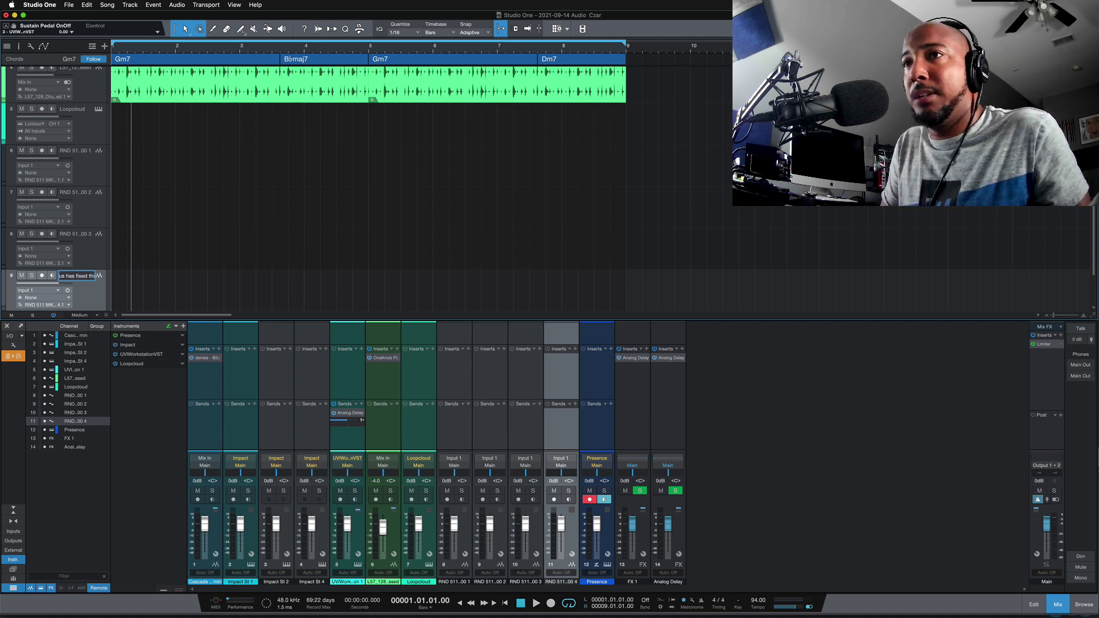
type("s in")
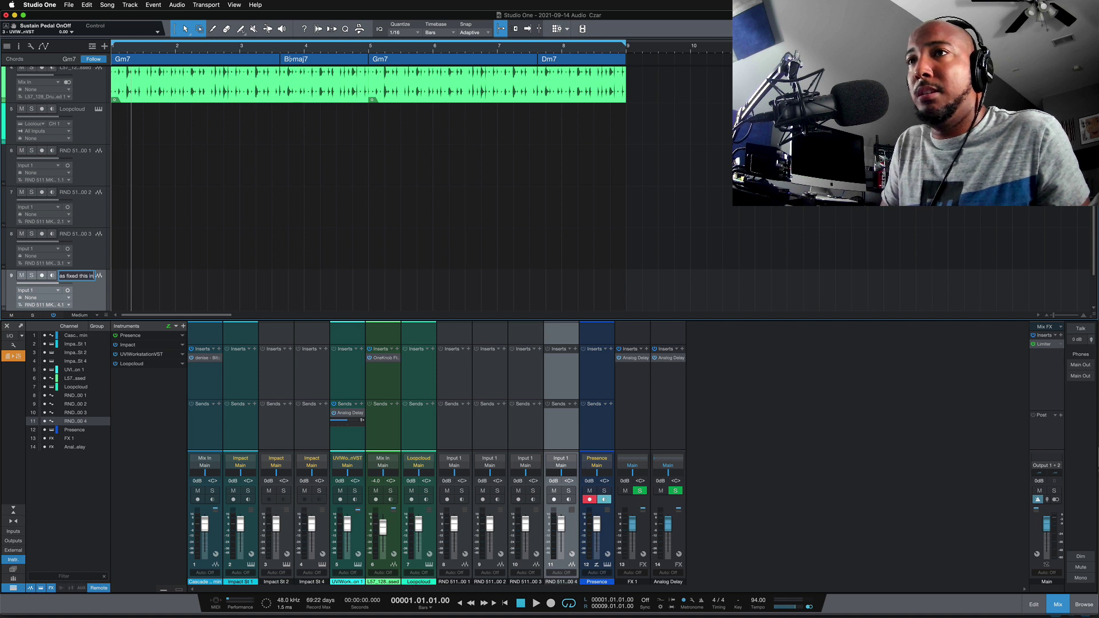
type(" stu")
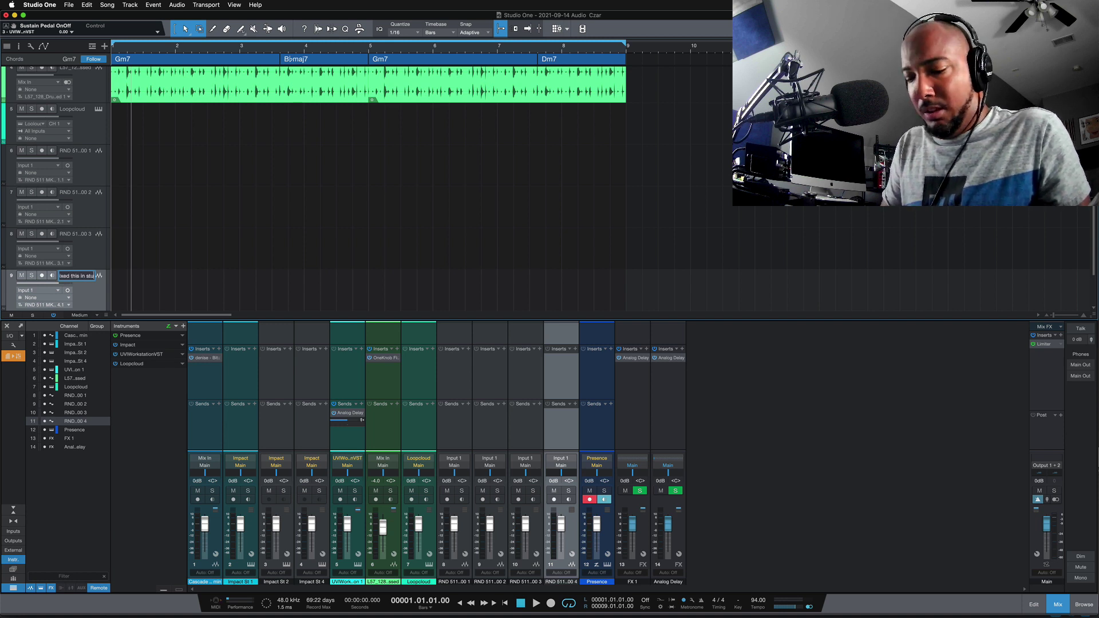
type("dio one 5.")
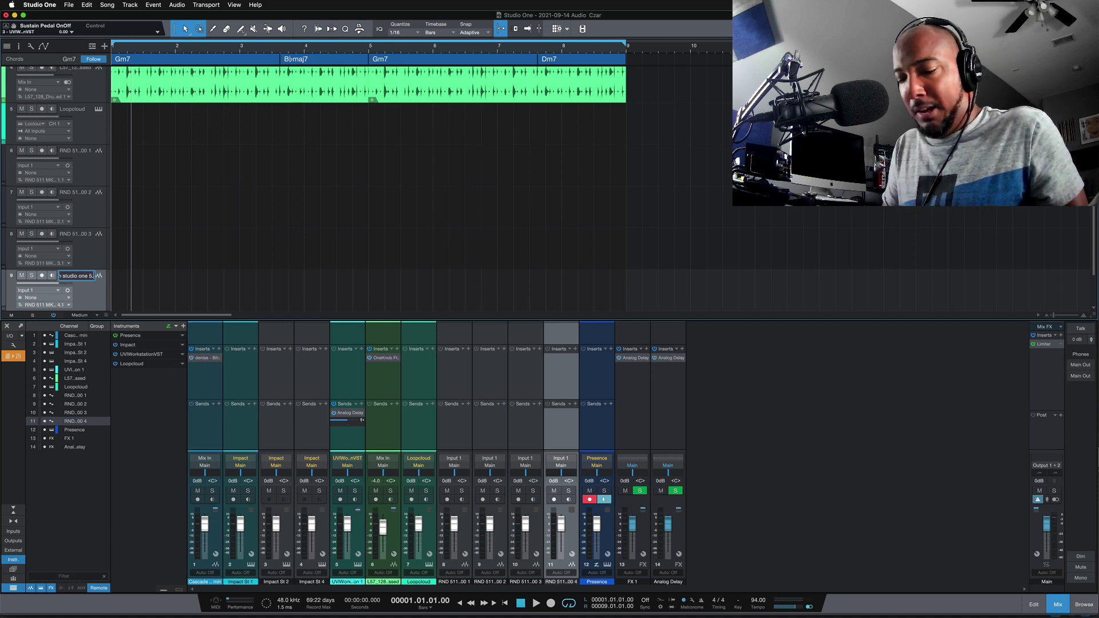
type("4")
key("Return")
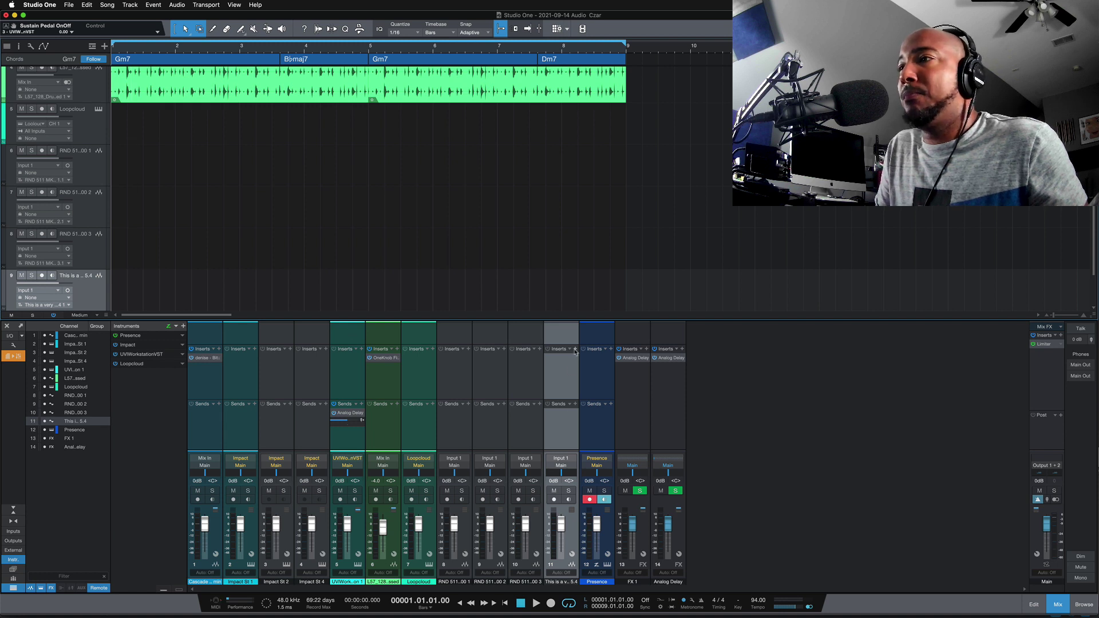
- Insert OneKnob Phatter Stereo on channel 11, check the full track name in its header, then view the release notes
left_click(576, 349)
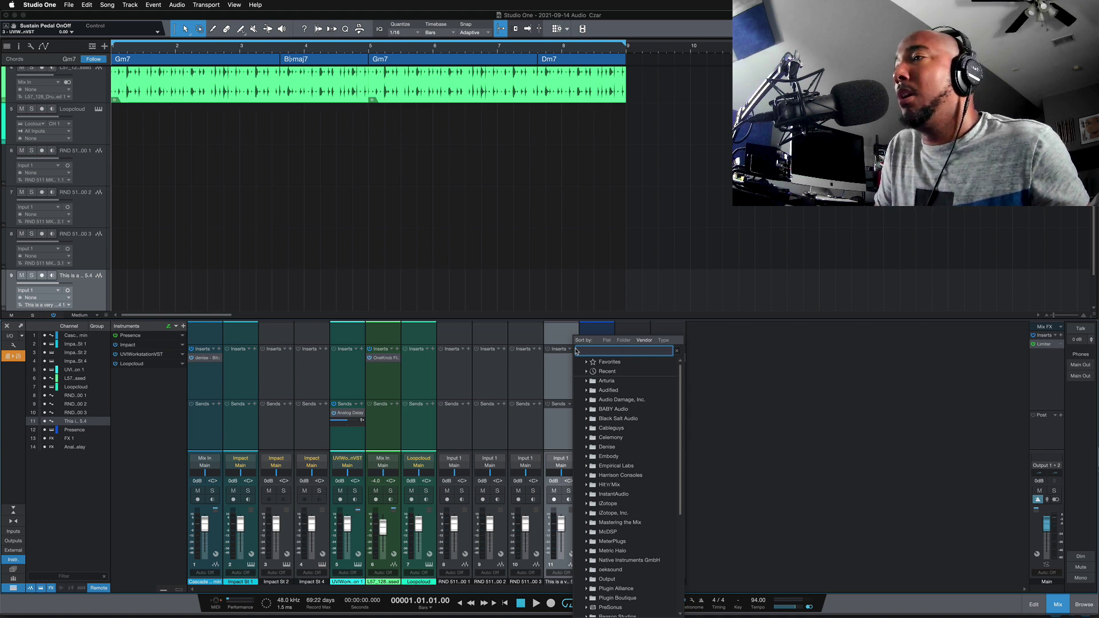
type("one")
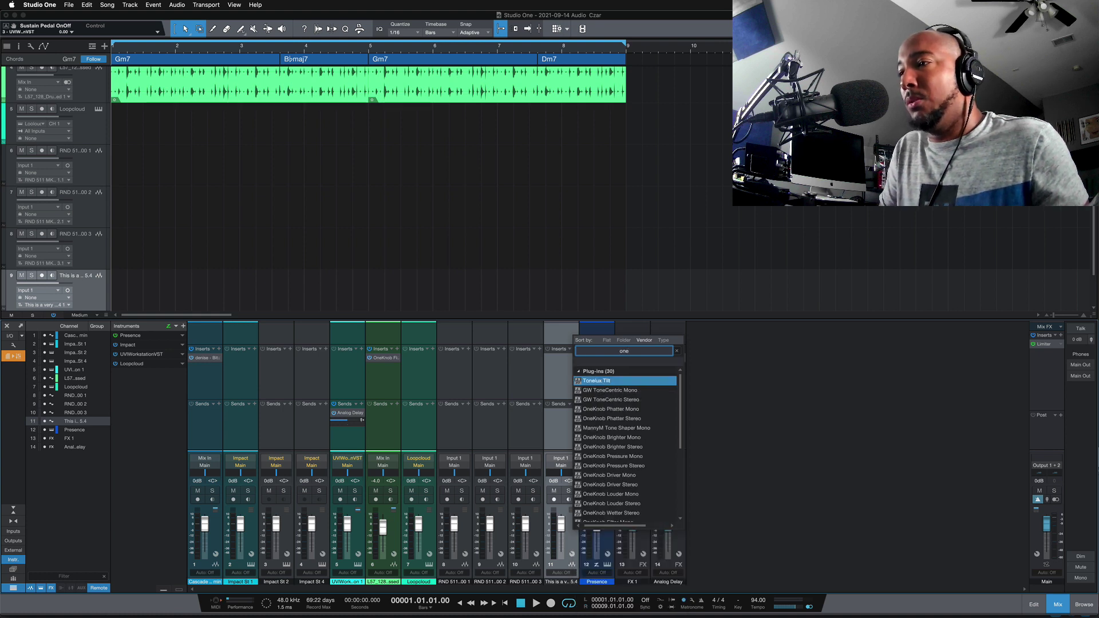
type("k")
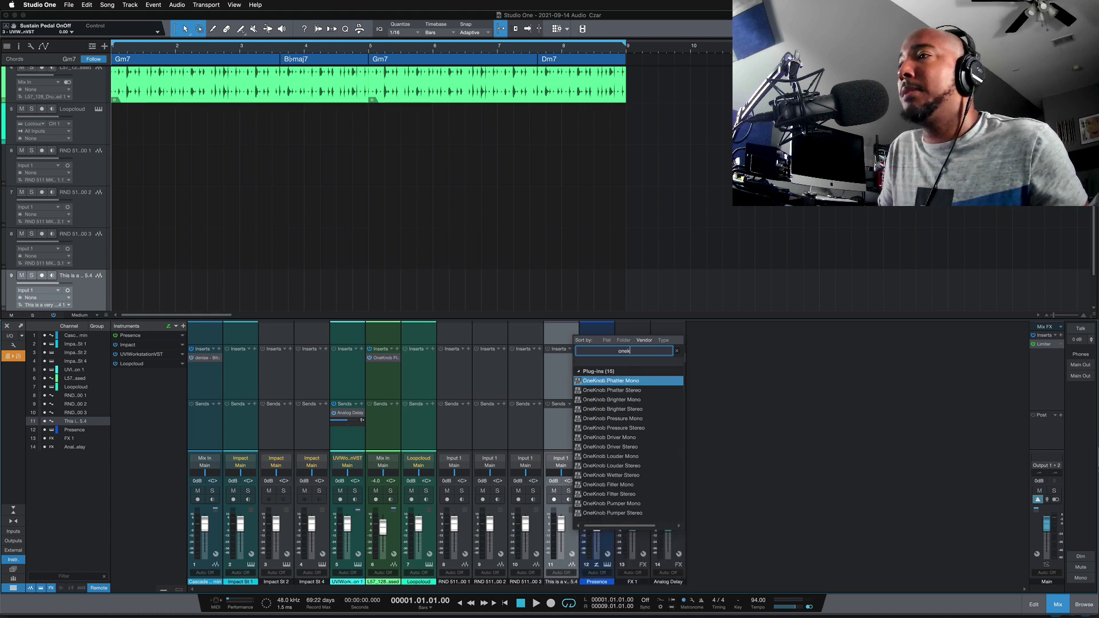
double_click(595, 389)
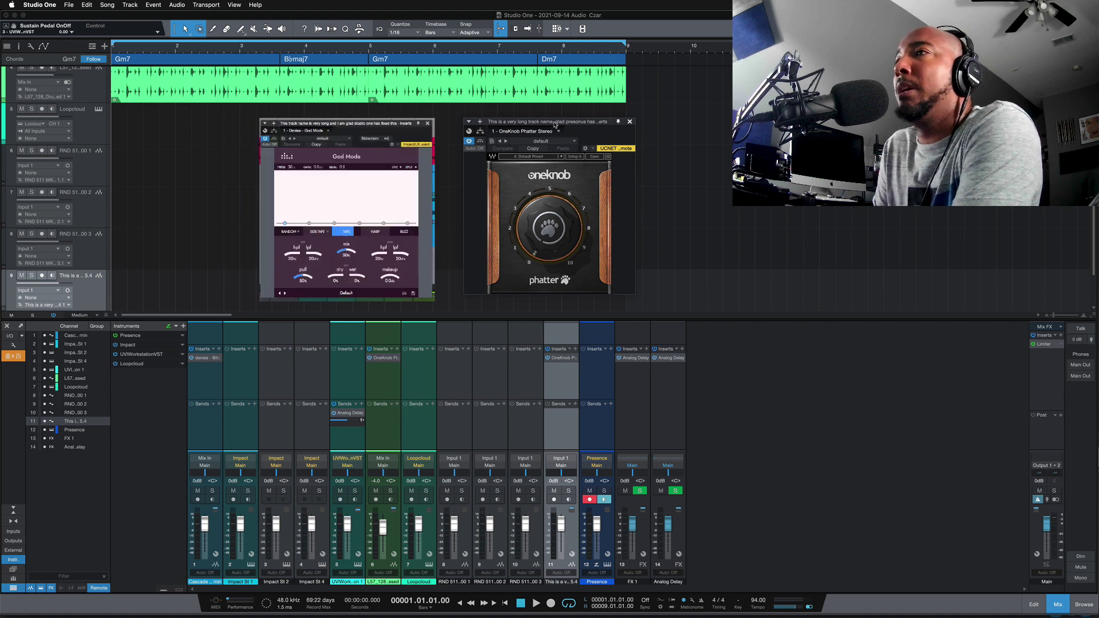
left_click(610, 132)
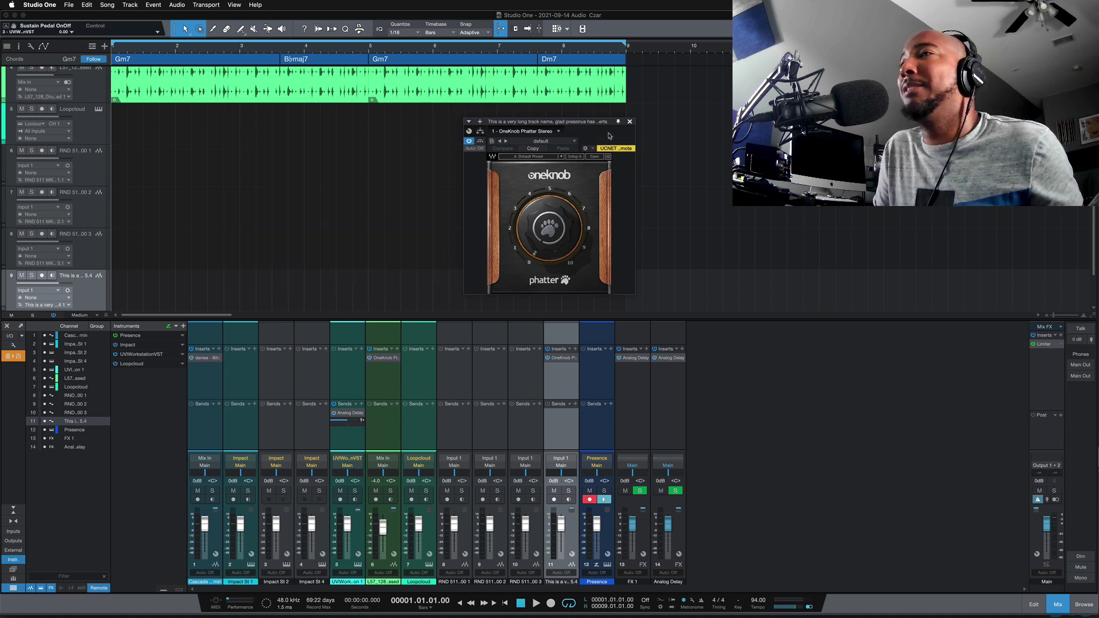
left_click_drag(604, 127, 605, 136)
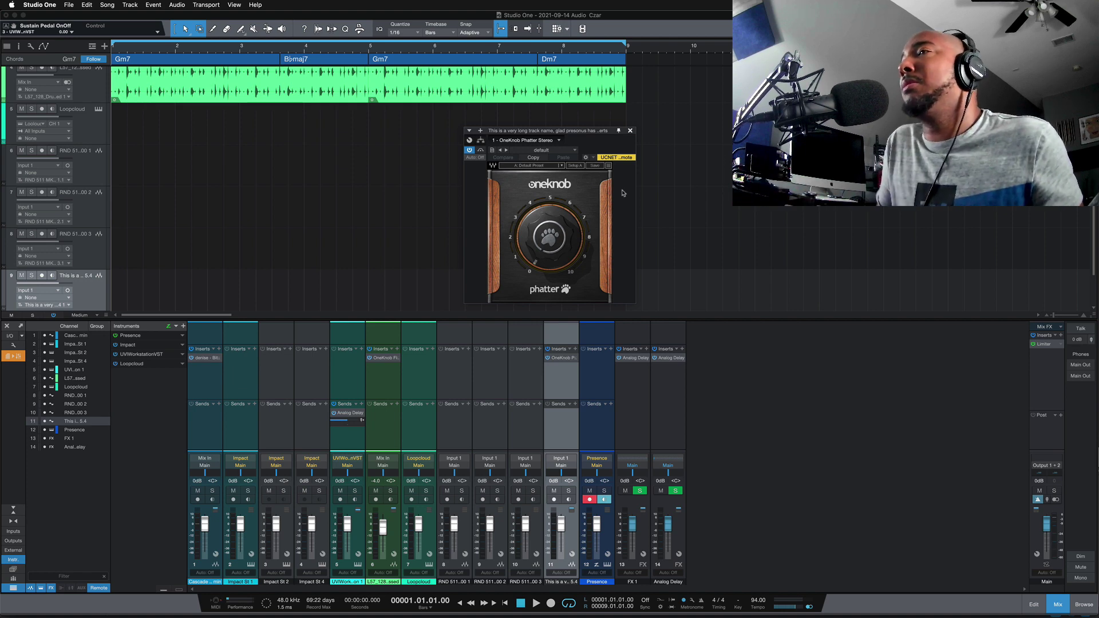
key("super+Tab")
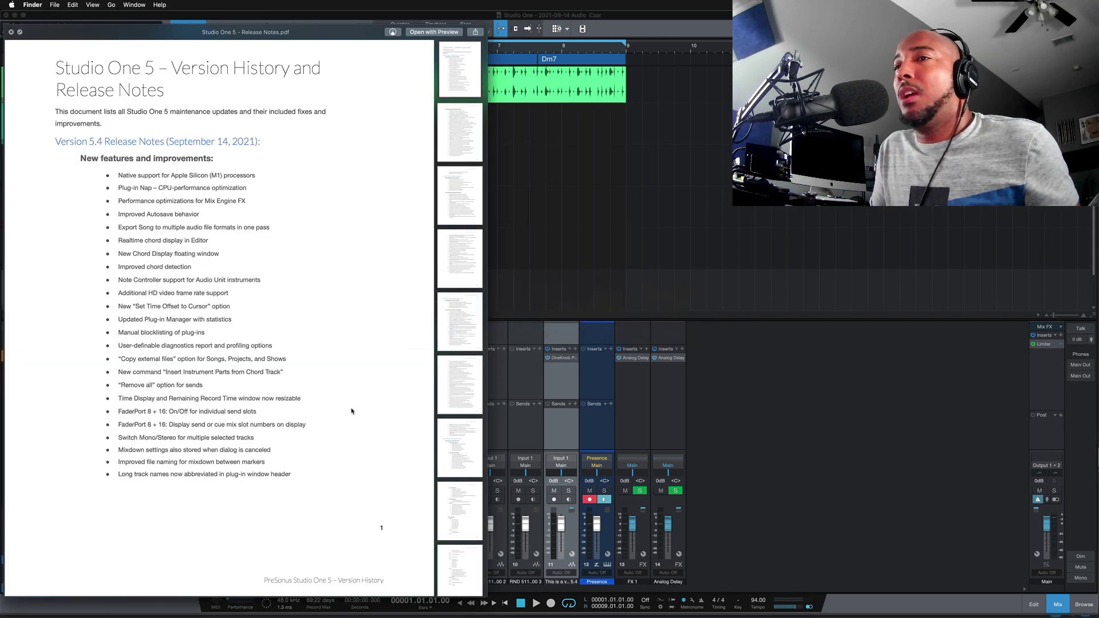
- Return to the Studio One song and close the OneKnob Phatter plug-in window
key("super+Tab")
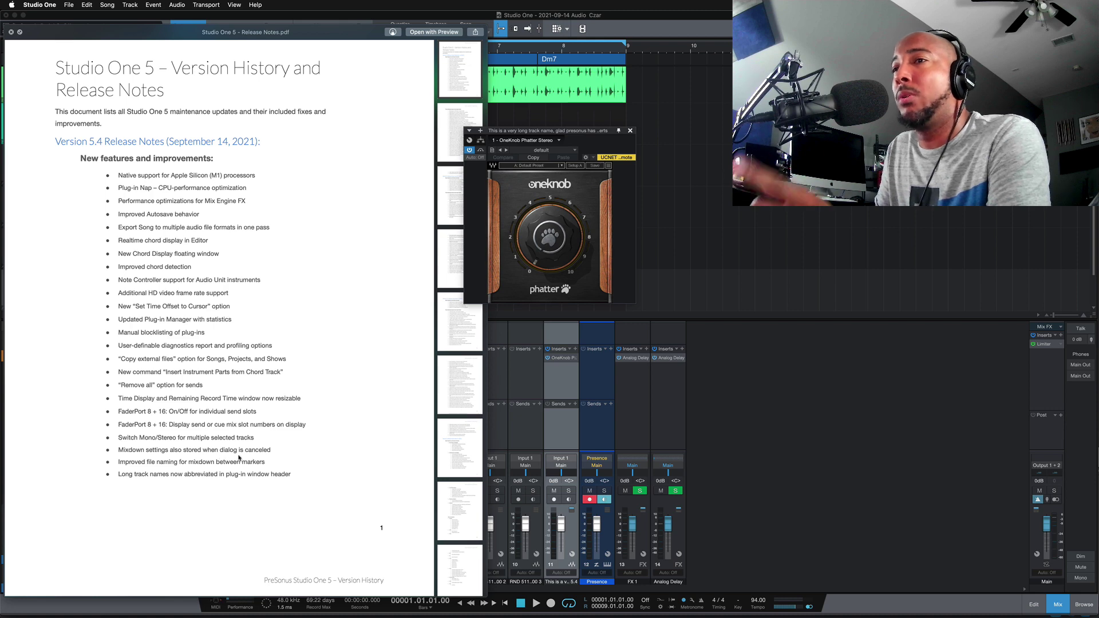
left_click(630, 131)
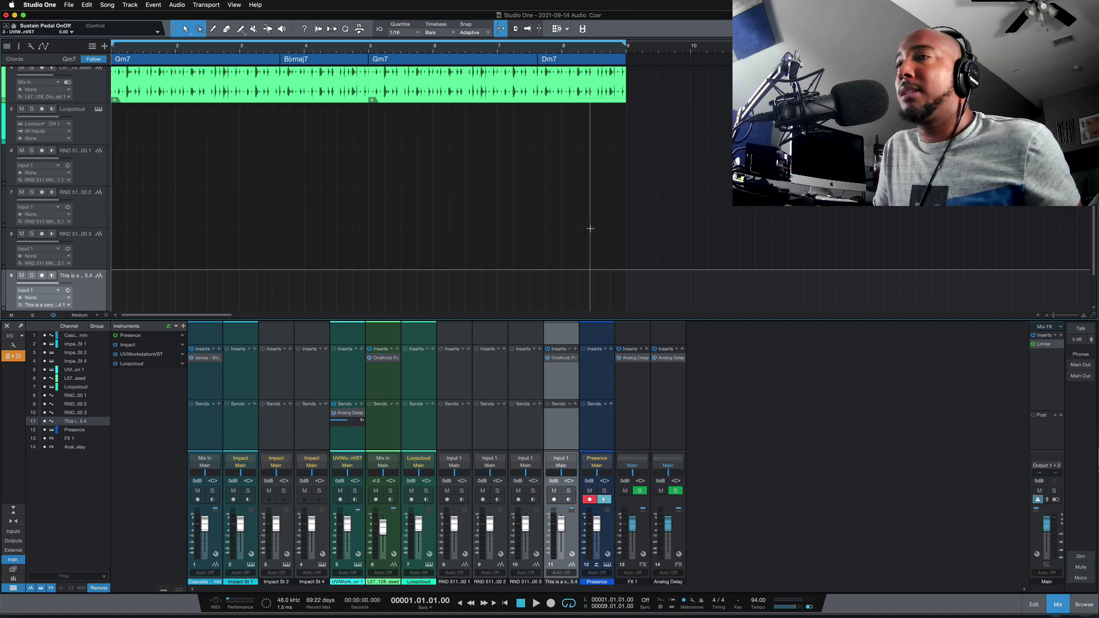
- Set the Export Mixdown sample rate to 88.2 kHz, then cancel without rendering
key("super+e")
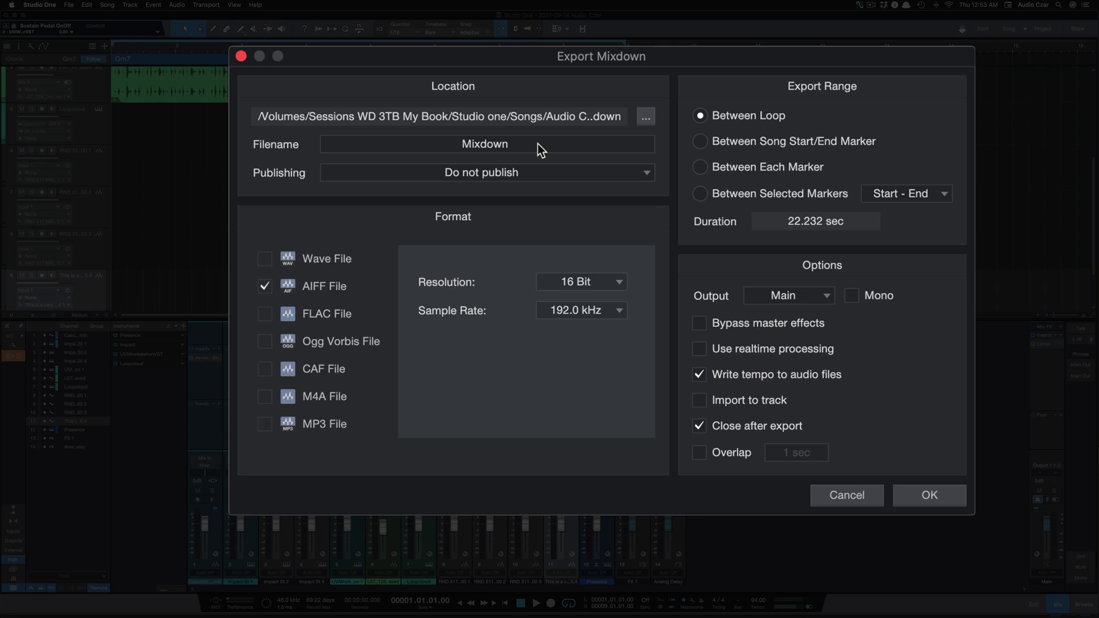
left_click(840, 493)
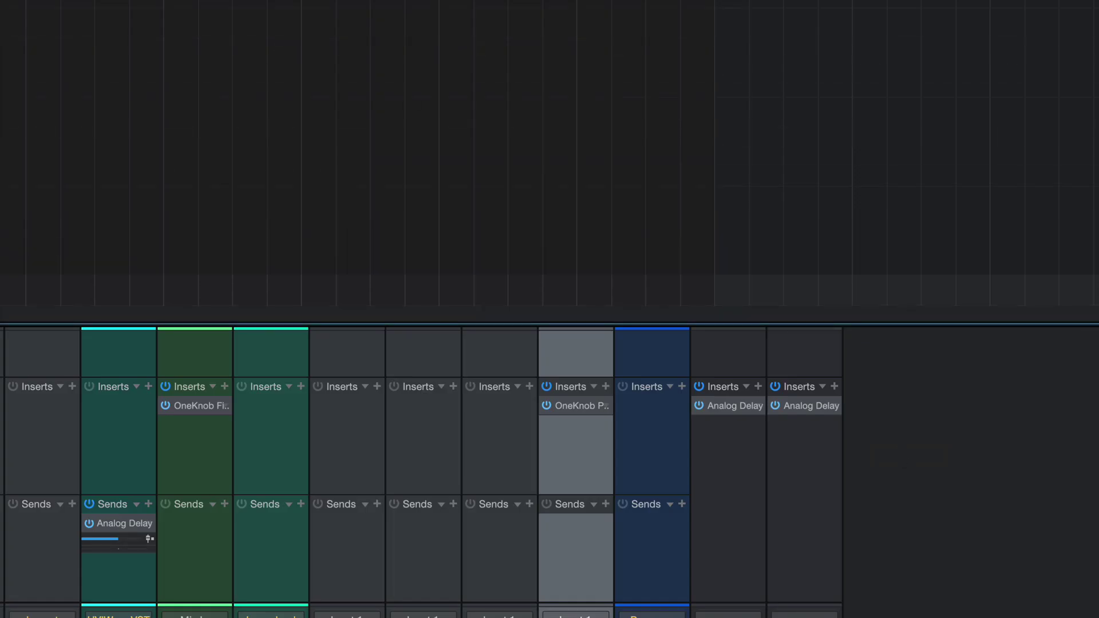
key("super+e")
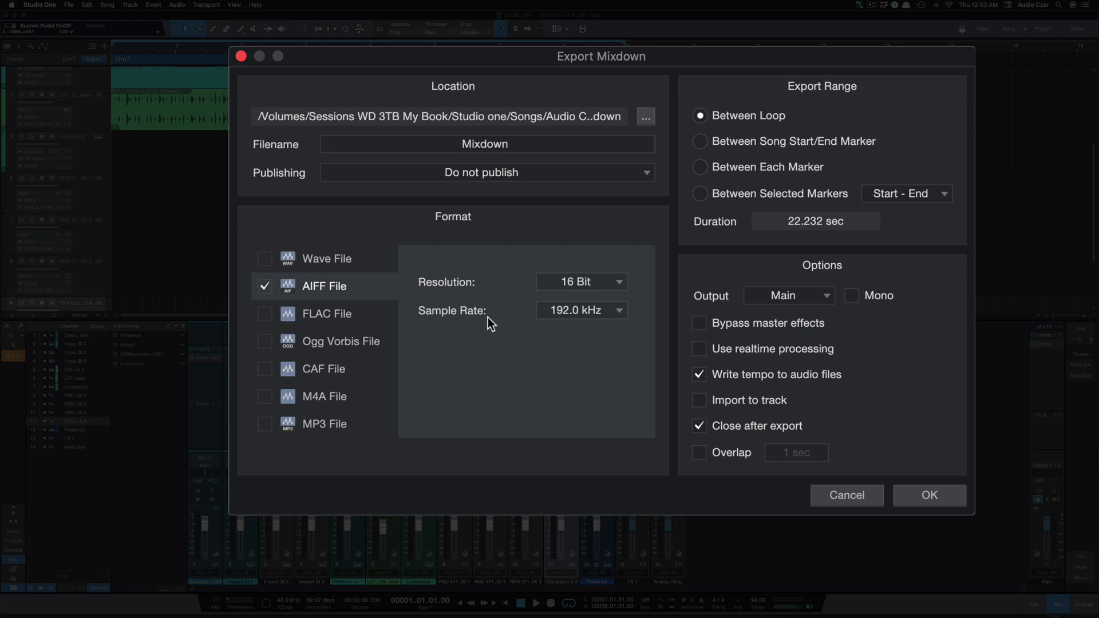
left_click(592, 311)
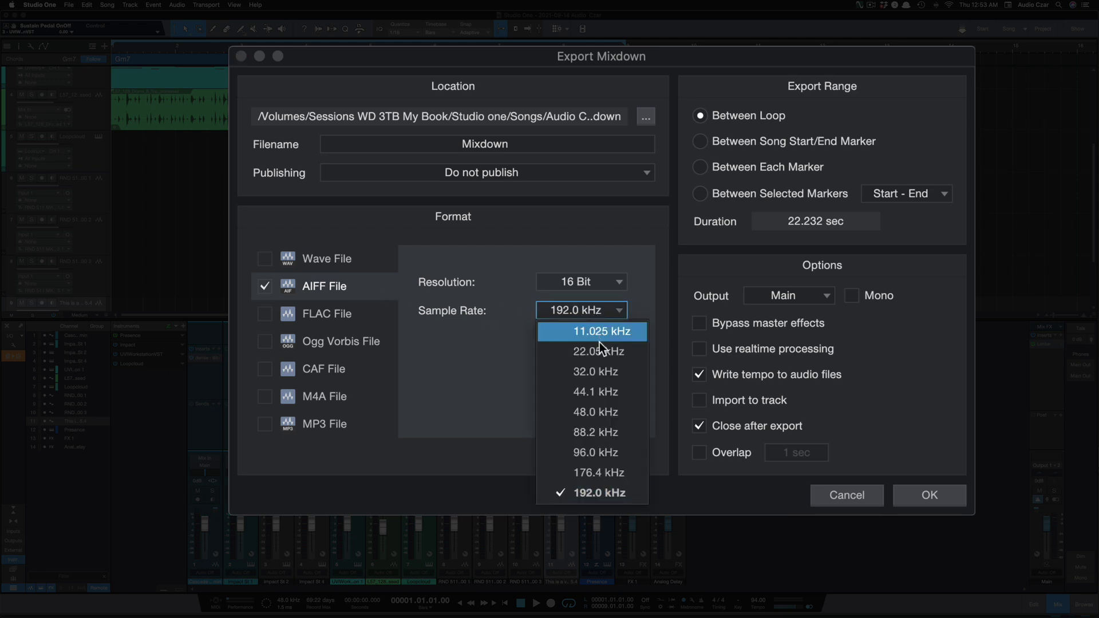
left_click(607, 433)
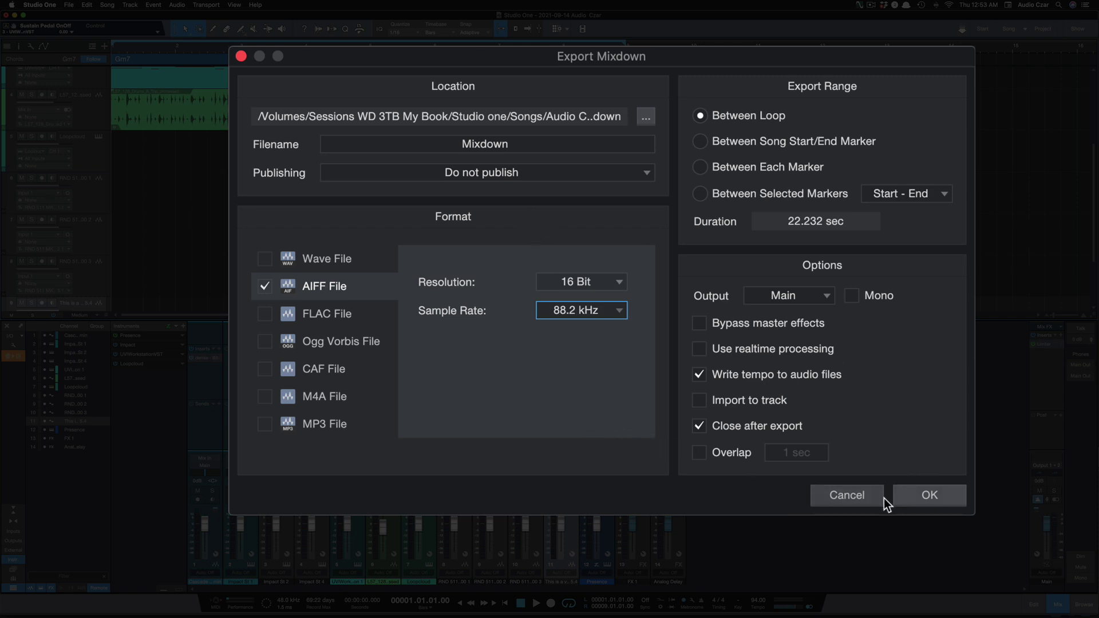
left_click(854, 497)
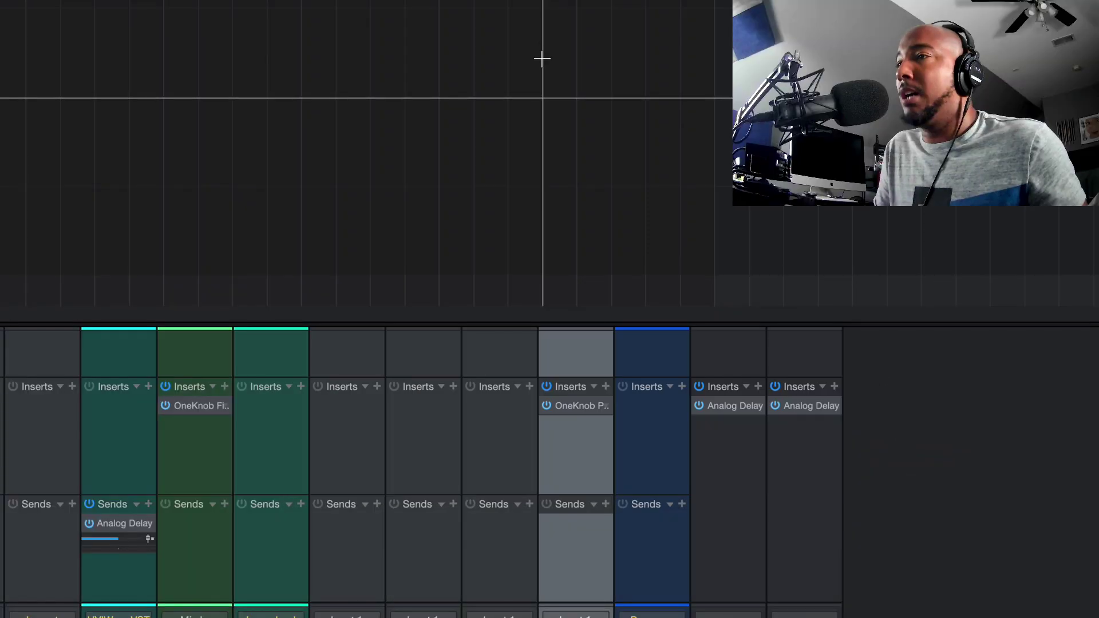